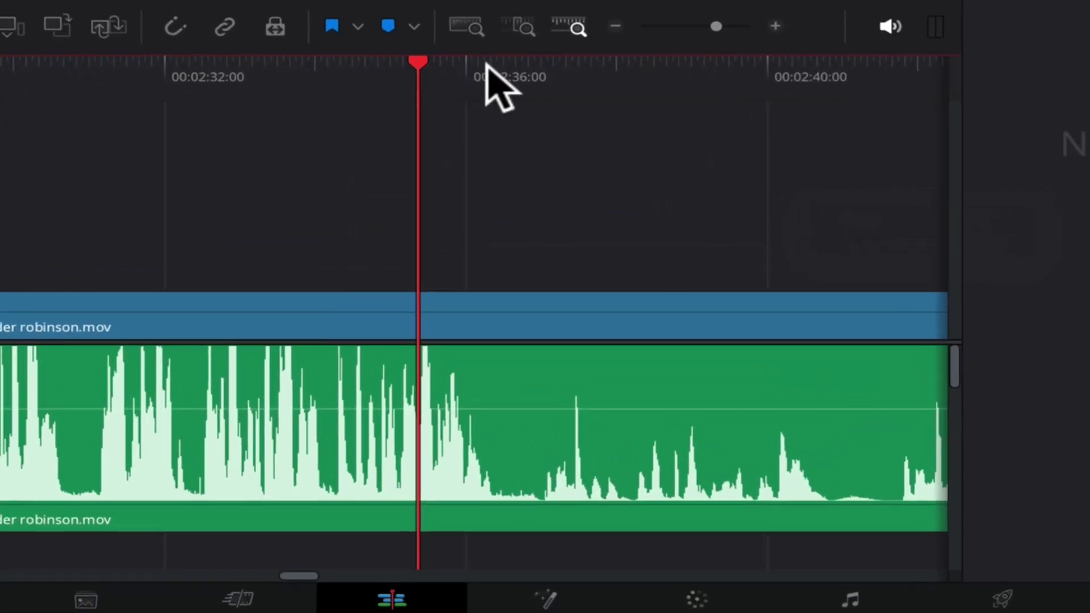
Add two volume keyframes near 00:02:36 on the Audio 1 clip, raising the level after them and lowering the level before them
{"action": "left_click_drag", "start_coordinate": [511, 299], "coordinate": [522, 308]}
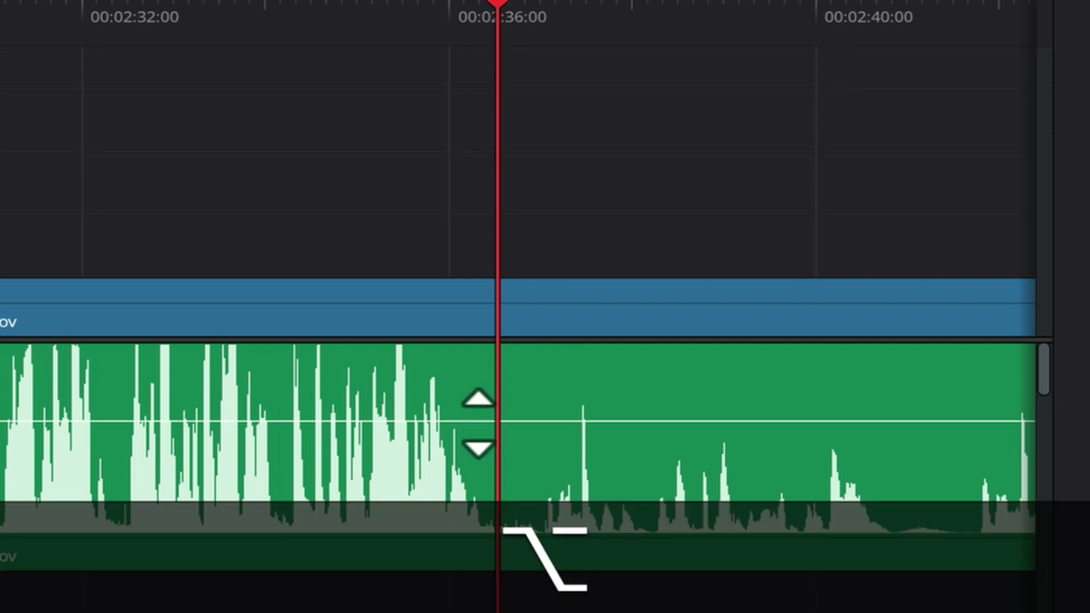
{"action": "left_click", "coordinate": [478, 423], "text": "alt"}
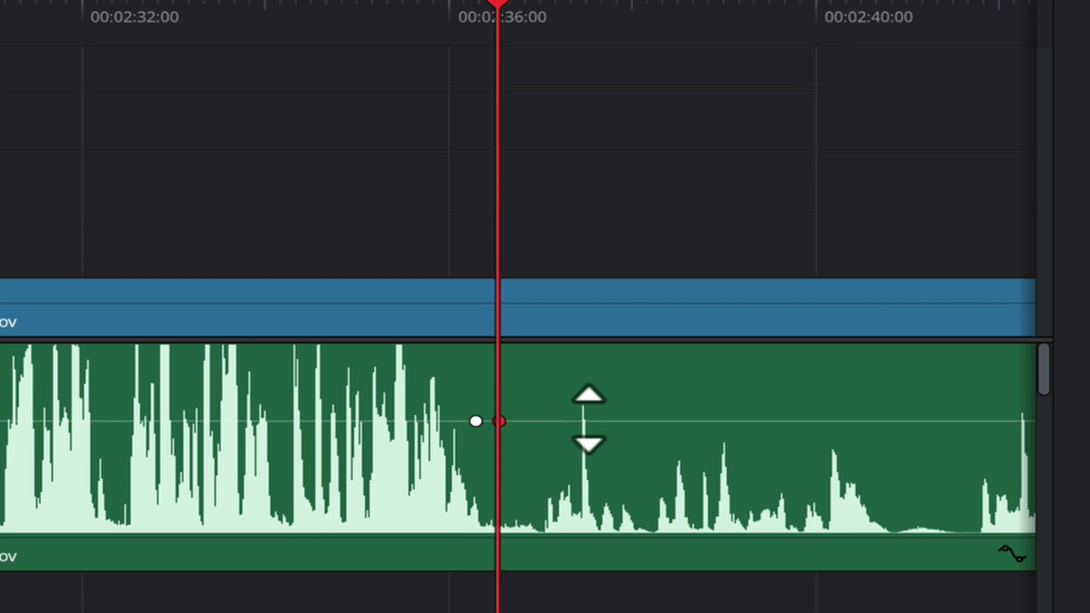
{"action": "left_click_drag", "start_coordinate": [594, 421], "coordinate": [615, 404]}
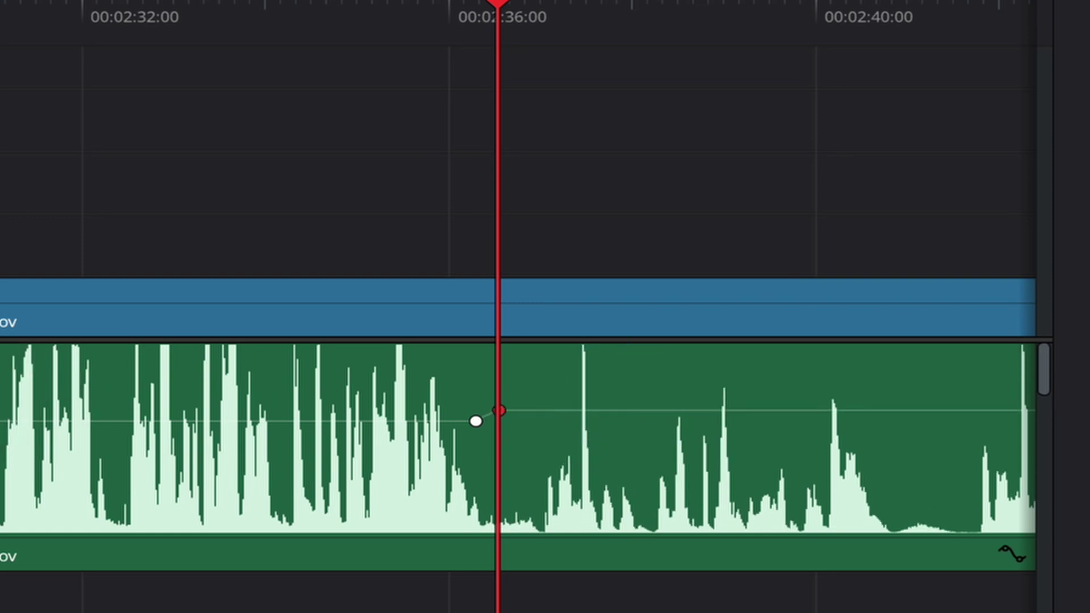
{"action": "key", "text": "super+minus"}
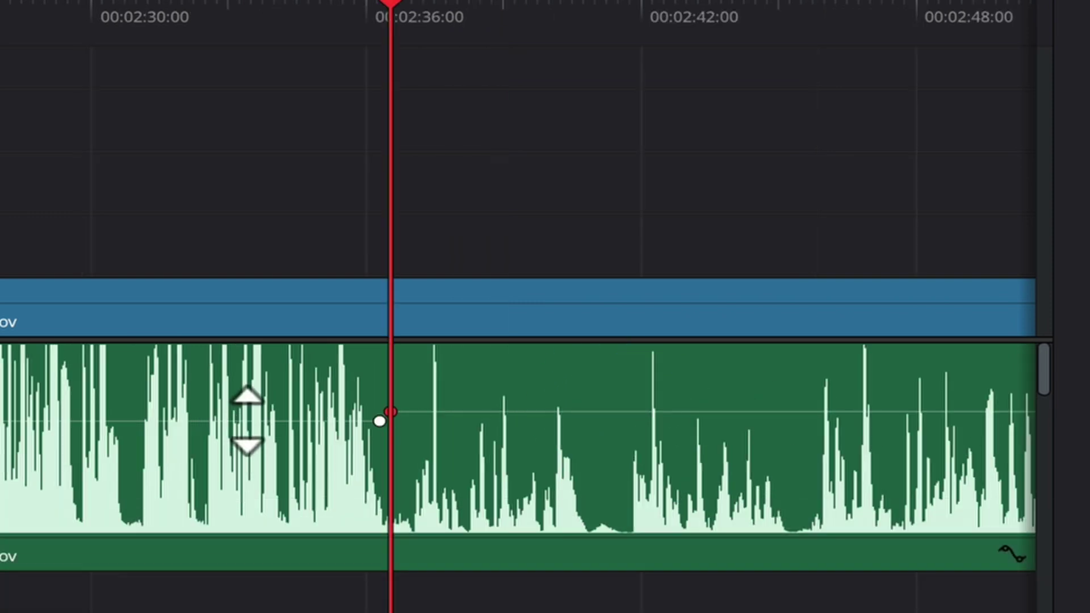
{"action": "left_click_drag", "start_coordinate": [247, 420], "coordinate": [252, 438]}
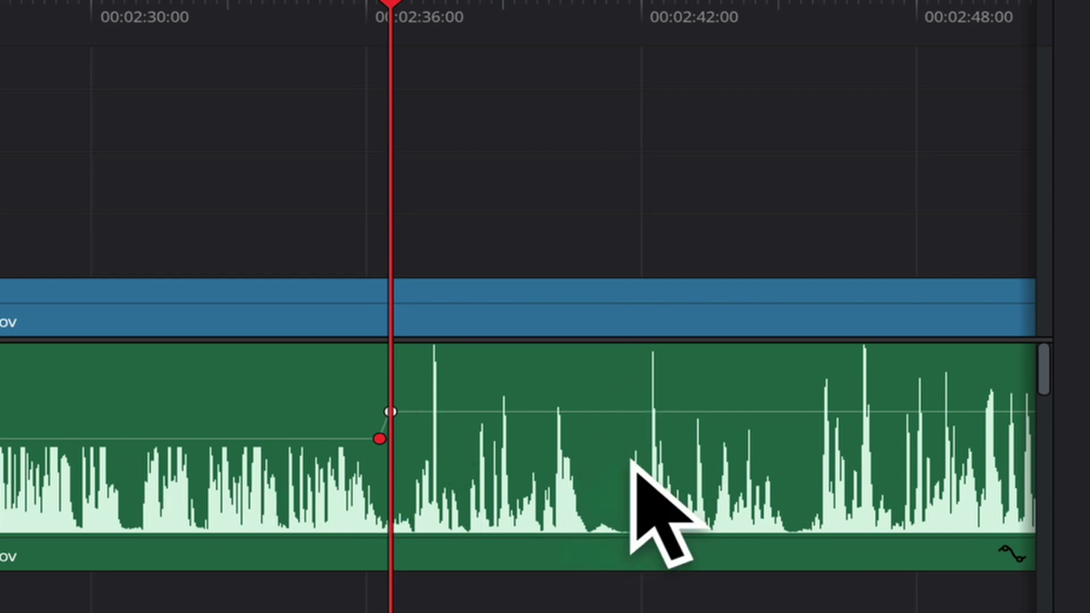
Compare the audio on both sides of the volume keyframes with the Mixer shown, and raise the earlier section's volume slightly
{"action": "left_click", "coordinate": [181, 11]}
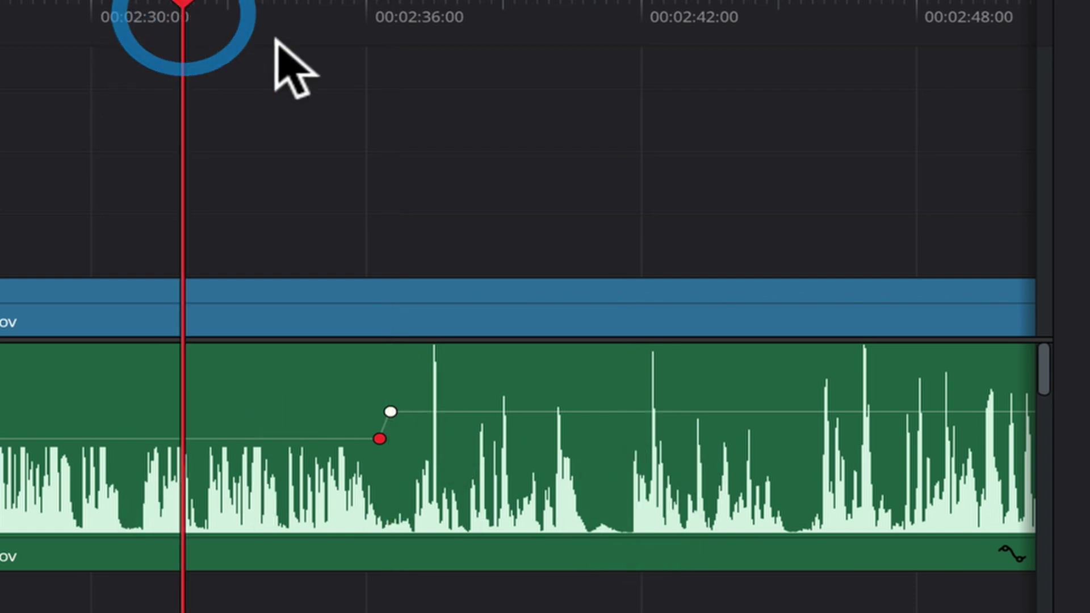
{"action": "left_click", "coordinate": [672, 20]}
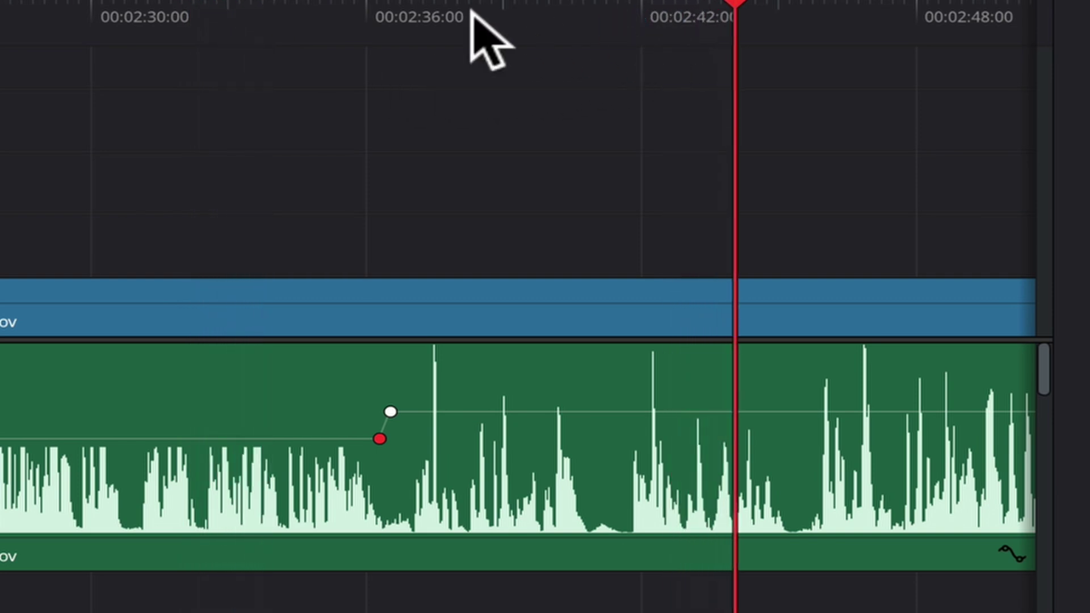
{"action": "left_click", "coordinate": [263, 13]}
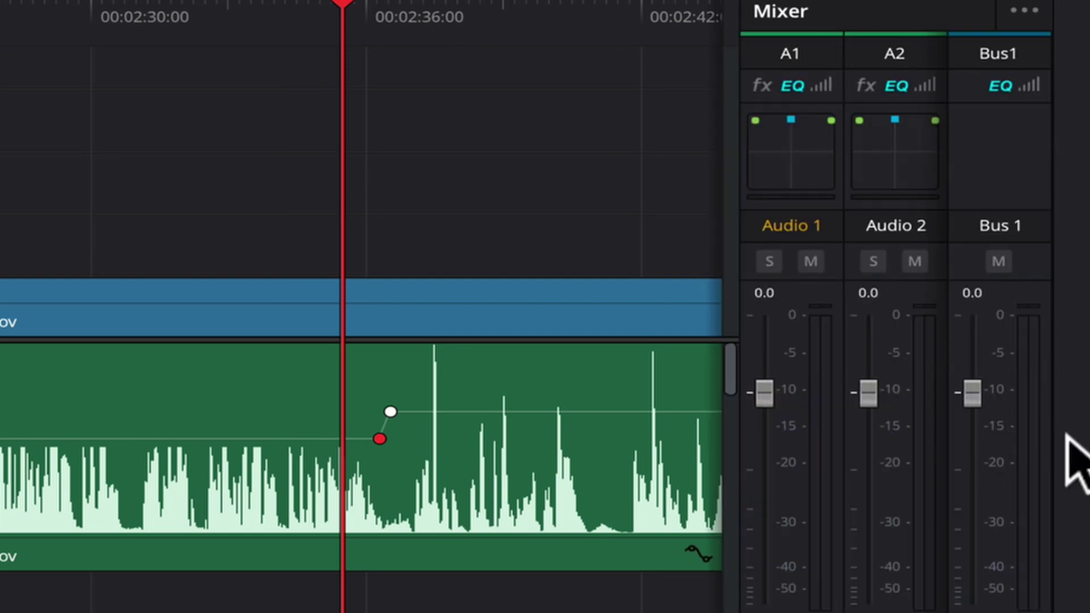
{"action": "left_click", "coordinate": [218, 10]}
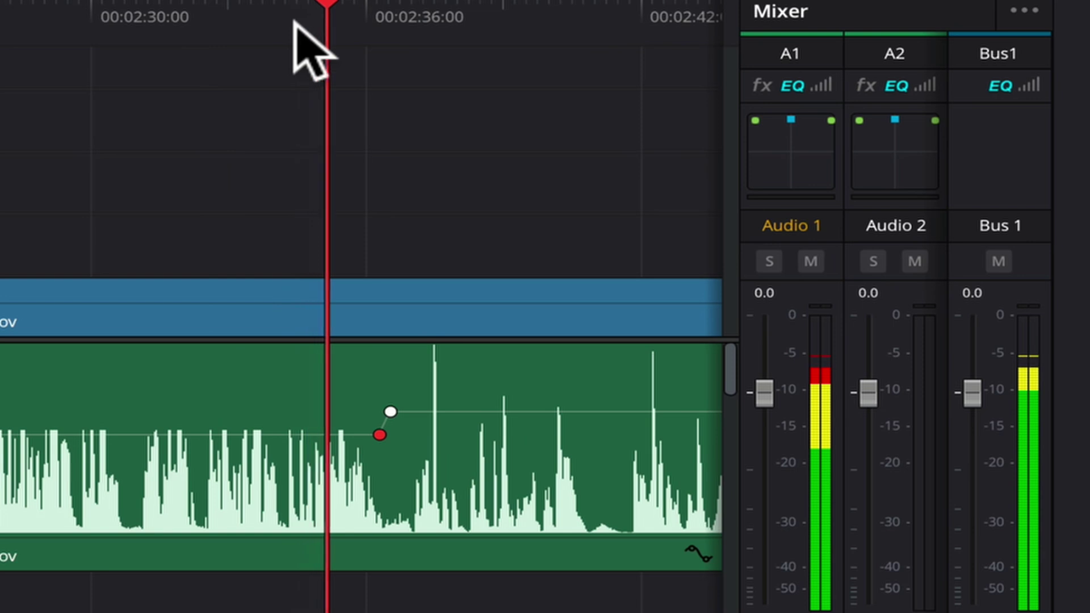
Play several passages after the volume keyframes to check their levels on the mixer meters
{"action": "key", "text": "space"}
{"action": "left_click", "coordinate": [568, 17]}
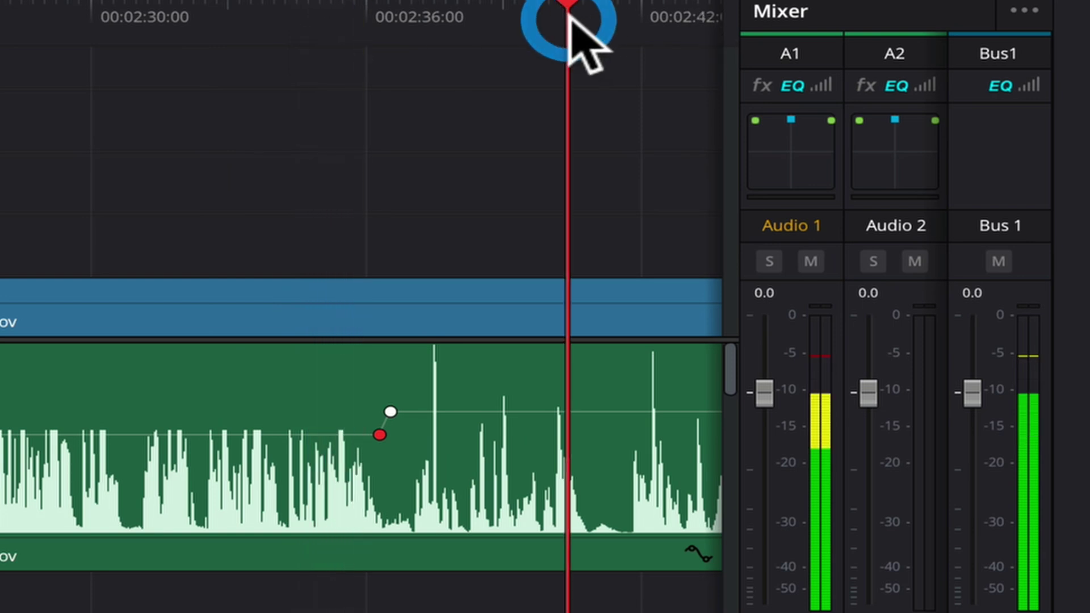
{"action": "left_click", "coordinate": [653, 7]}
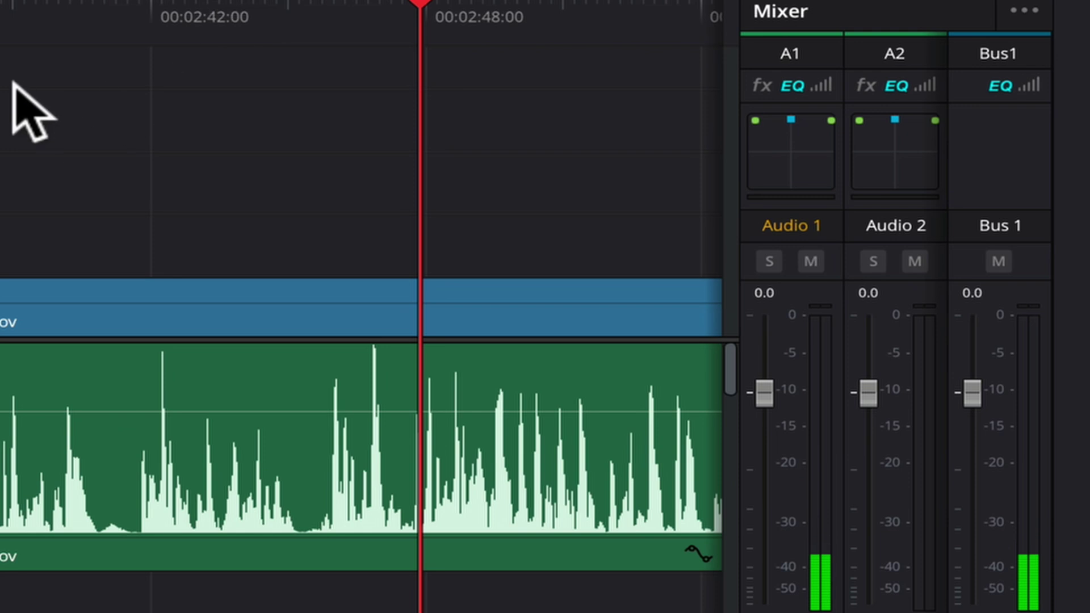
{"action": "key", "text": "super+minus"}
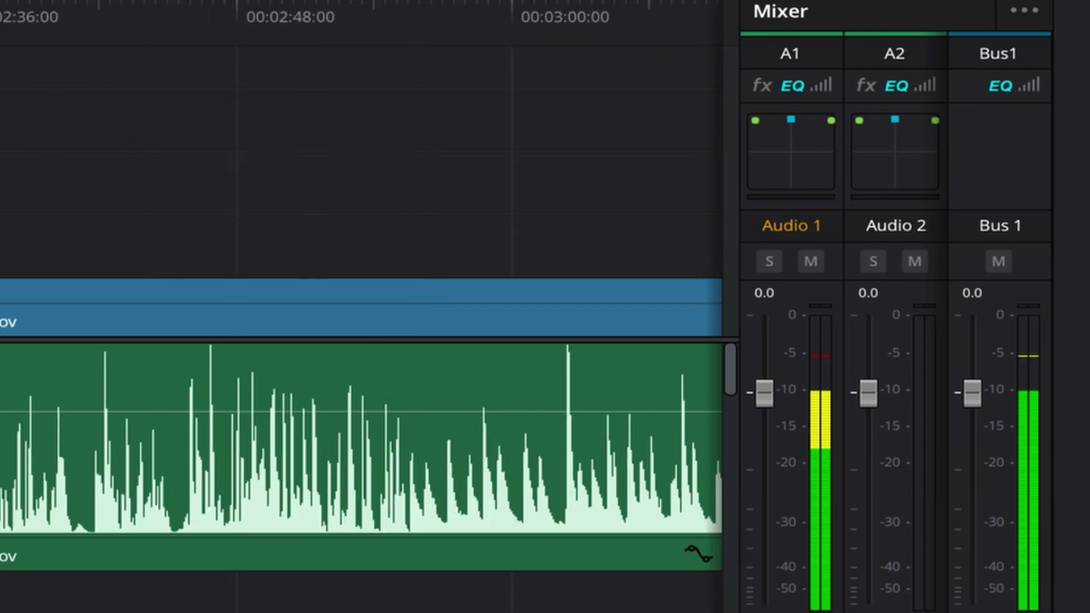
{"action": "left_click", "coordinate": [247, 15]}
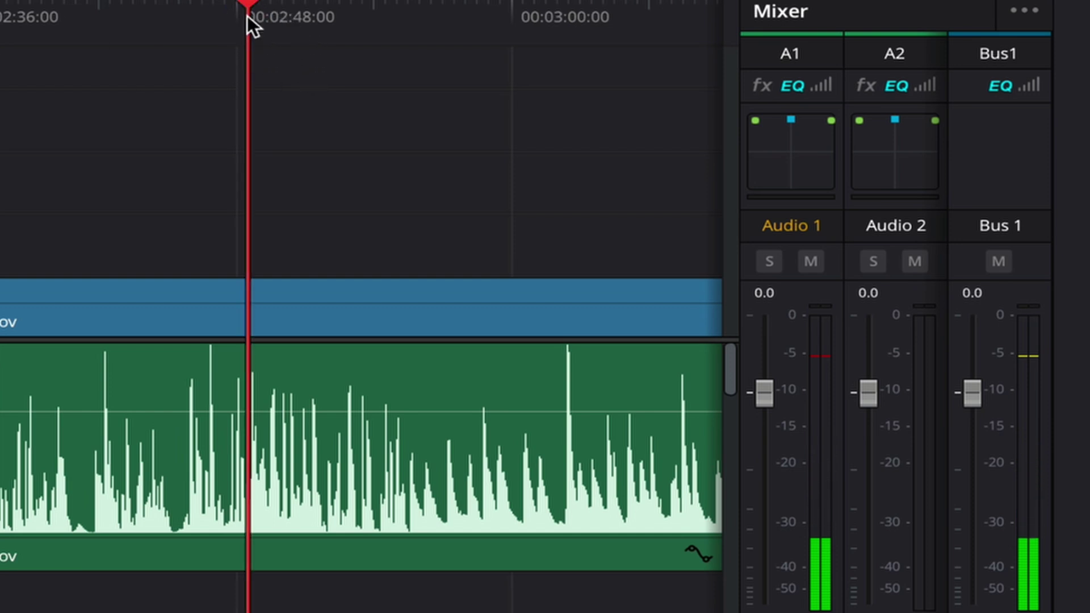
{"action": "key", "text": "space"}
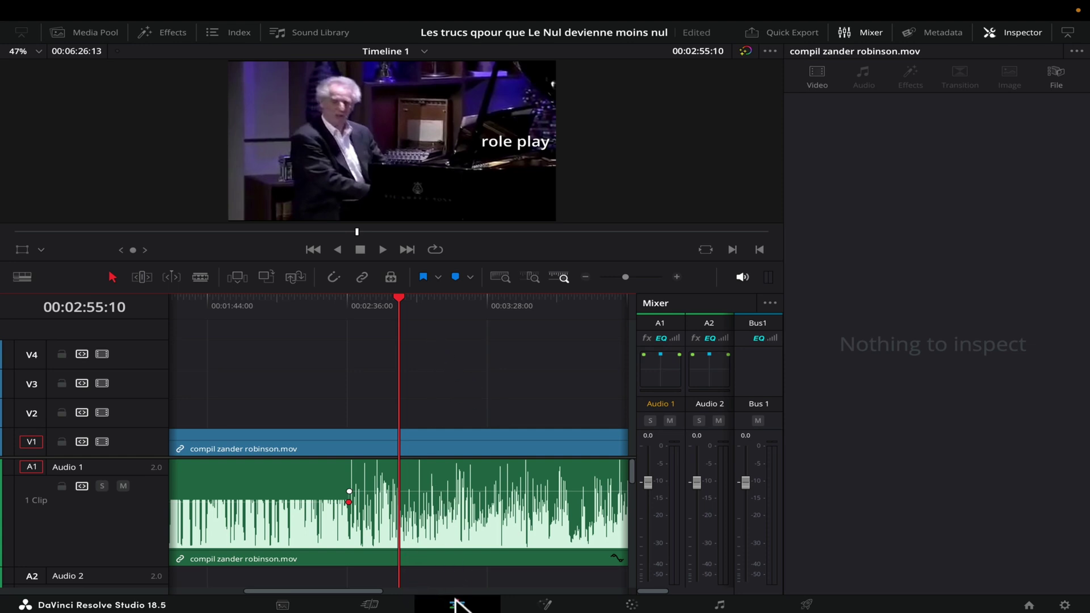
Look at the timeline's audio tracks on the Fairlight page and return to the Edit page
{"action": "left_click", "coordinate": [720, 605]}
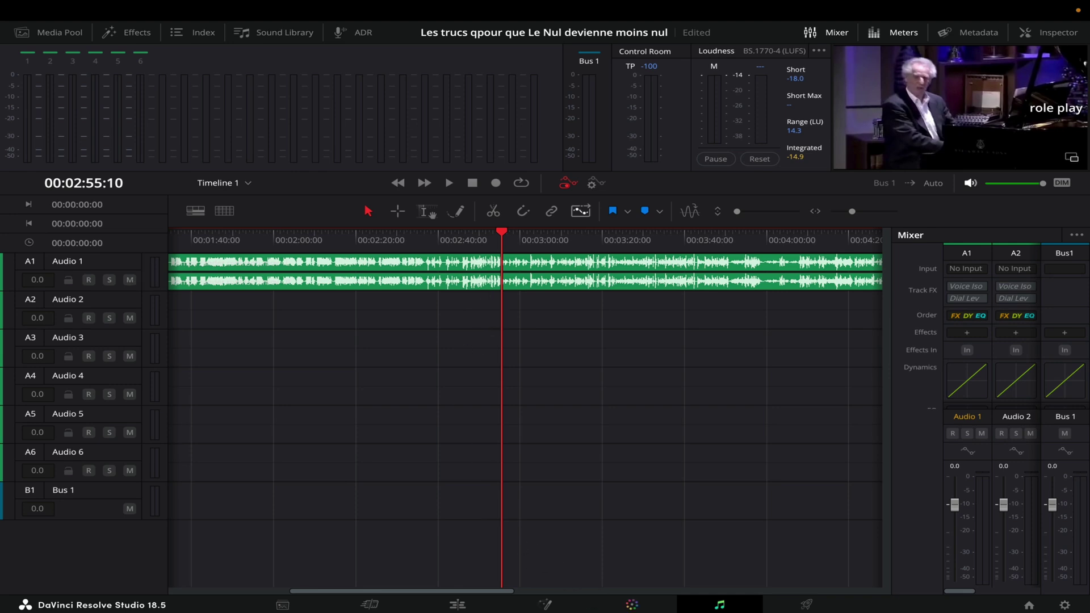
{"action": "left_click", "coordinate": [457, 603]}
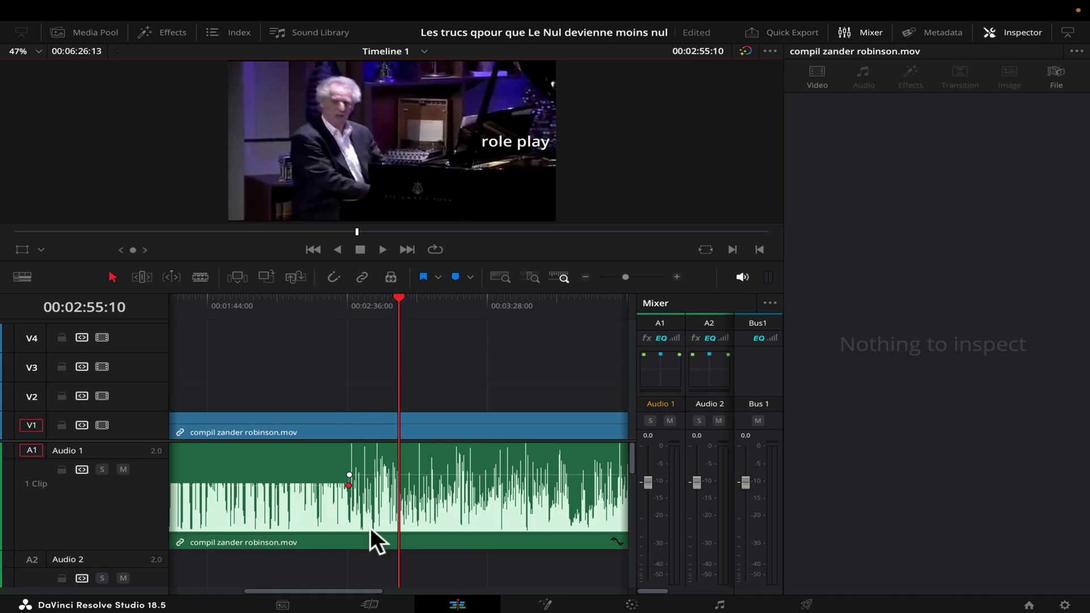
Activate the Blade tool and locate the cut point at the speaker change near 00:02:36 by playing and stepping frame by frame
{"action": "left_click", "coordinate": [343, 300]}
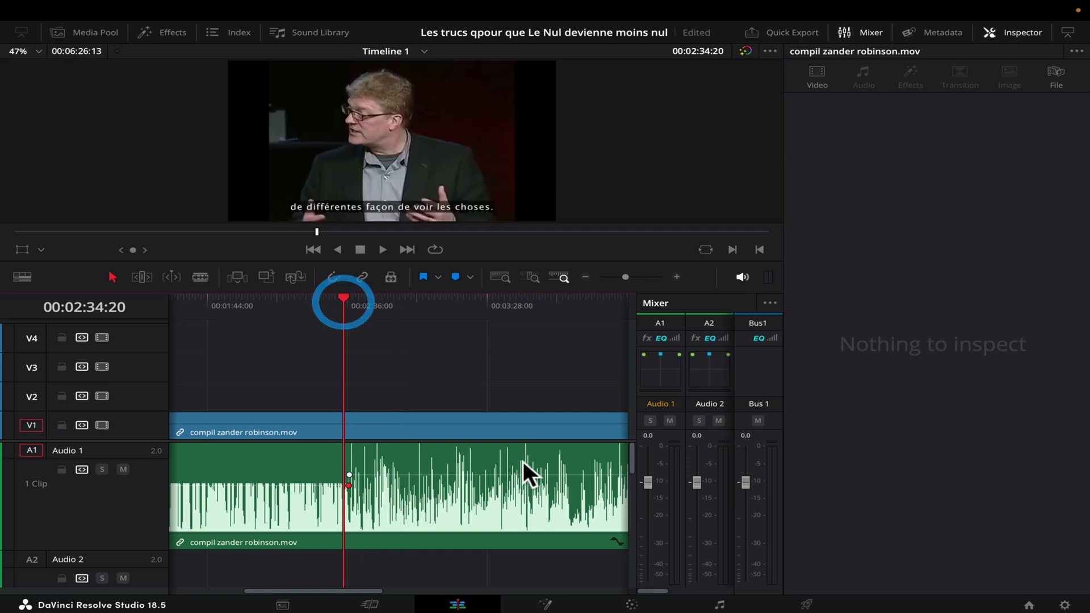
{"action": "key", "text": "super+plus"}
{"action": "key", "text": "super+plus"}
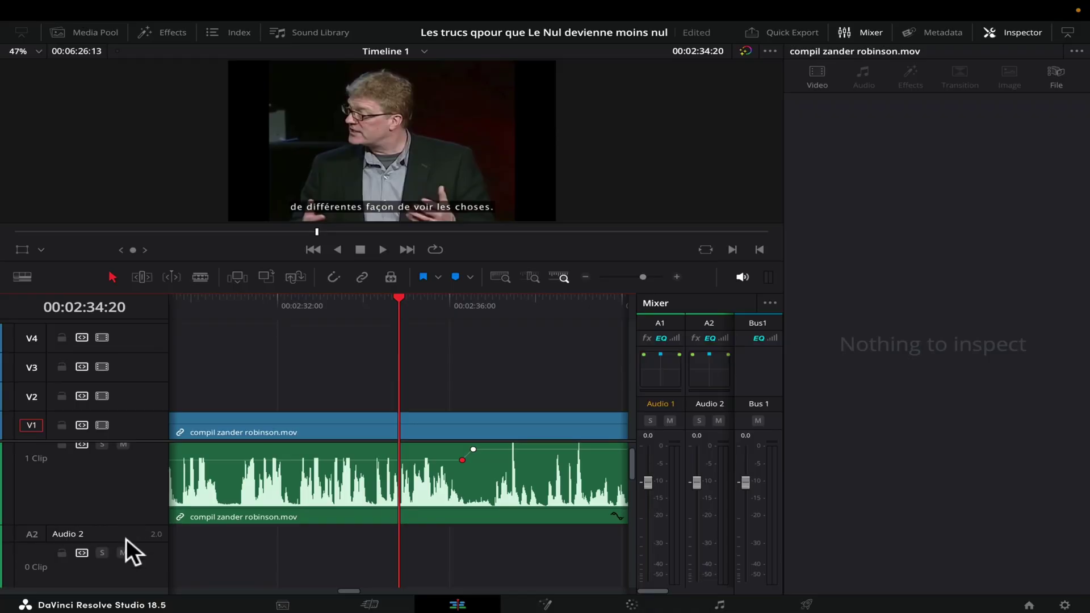
{"action": "scroll", "coordinate": [127, 539], "scroll_direction": "down", "scroll_amount": 3}
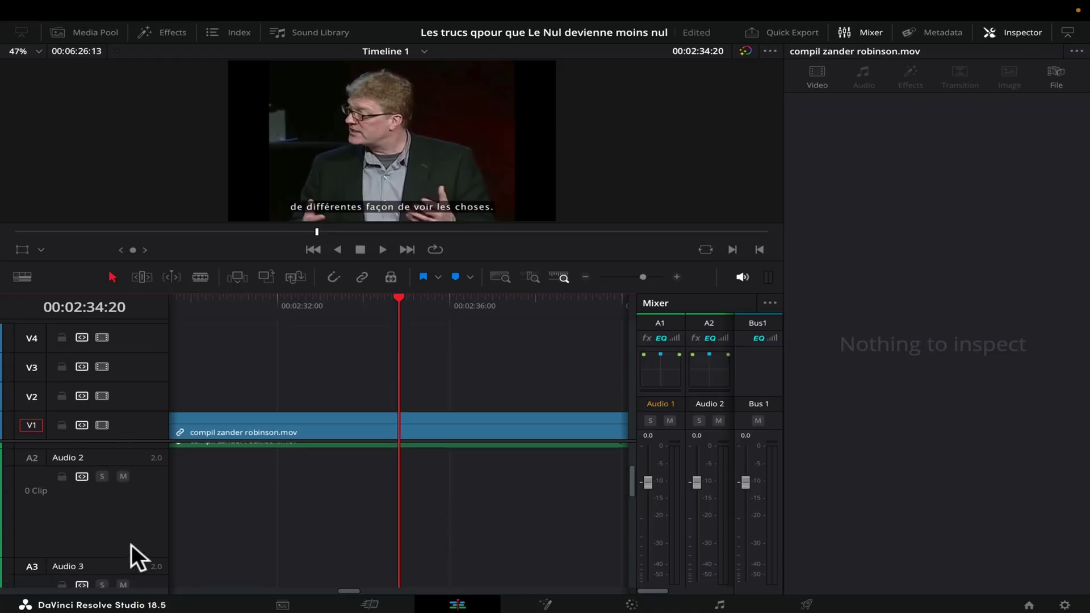
{"action": "scroll", "coordinate": [131, 544], "scroll_direction": "up", "scroll_amount": 4}
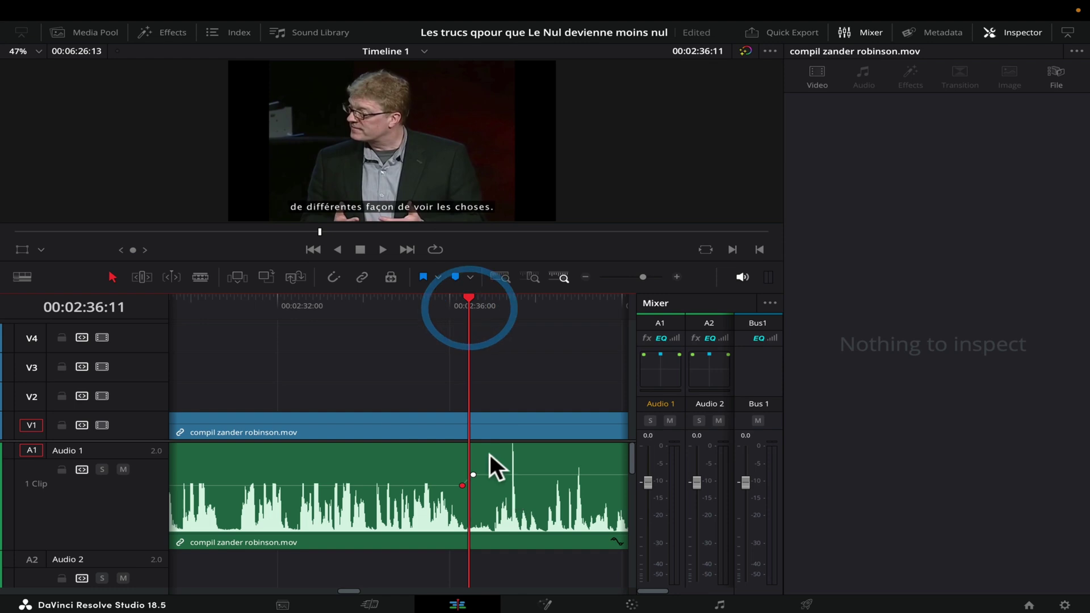
{"action": "left_click", "coordinate": [200, 278]}
{"action": "key", "text": "Left"}
{"action": "key", "text": "Left"}
{"action": "key", "text": "Left"}
{"action": "key", "text": "Left"}
{"action": "key", "text": "Left"}
{"action": "key", "text": "Left"}
{"action": "key", "text": "Left"}
{"action": "key", "text": "Left"}
{"action": "key", "text": "Left"}
{"action": "key", "text": "Left"}
{"action": "key", "text": "Left"}
{"action": "key", "text": "Left"}
{"action": "key", "text": "Left"}
{"action": "key", "text": "Left"}
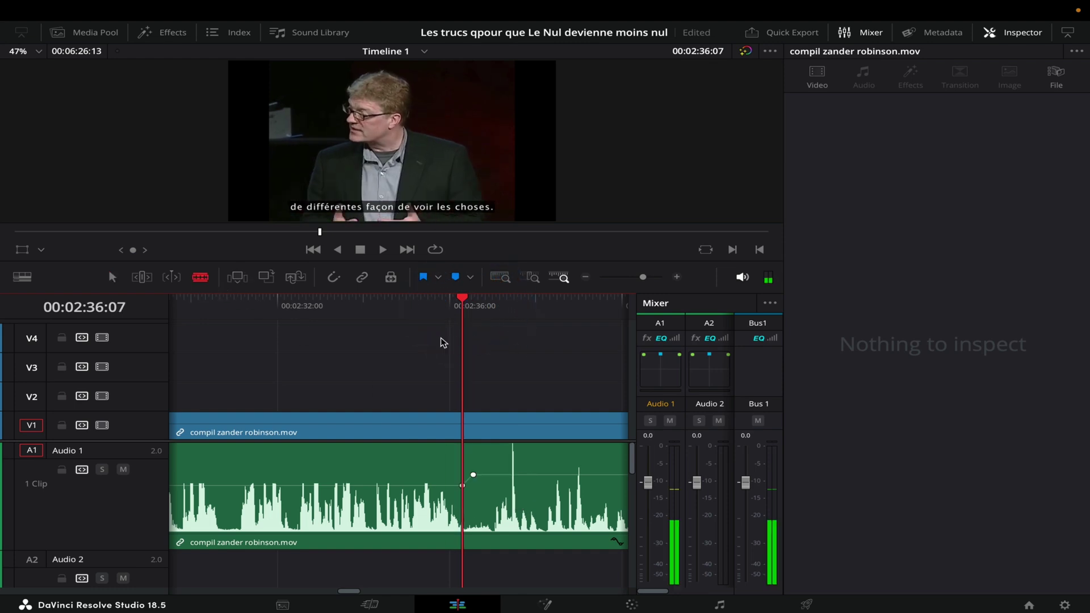
{"action": "key", "text": "Left"}
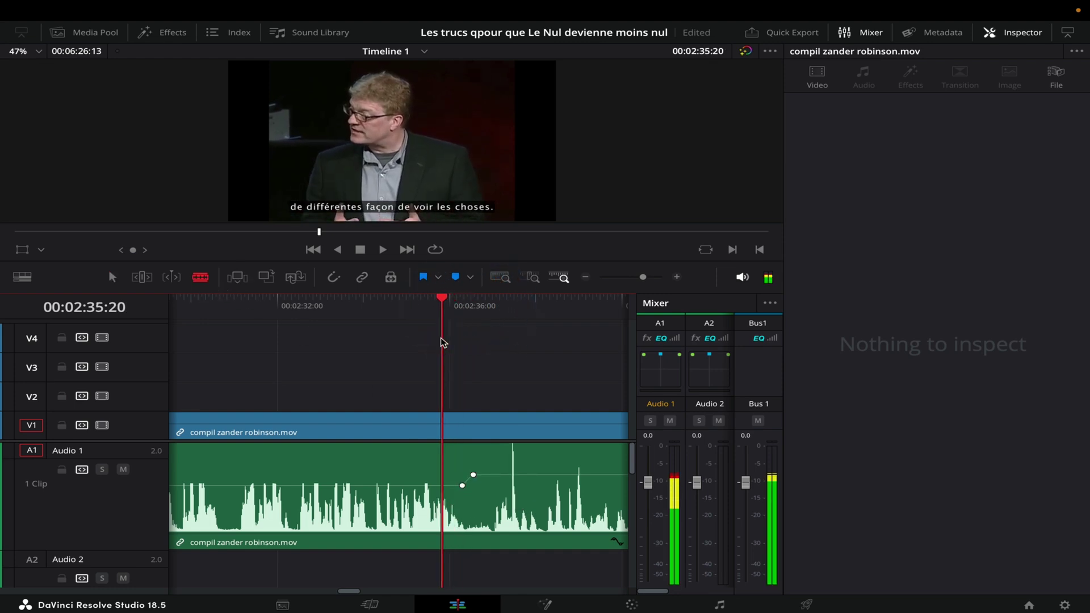
{"action": "key", "text": "j"}
{"action": "key", "text": "l"}
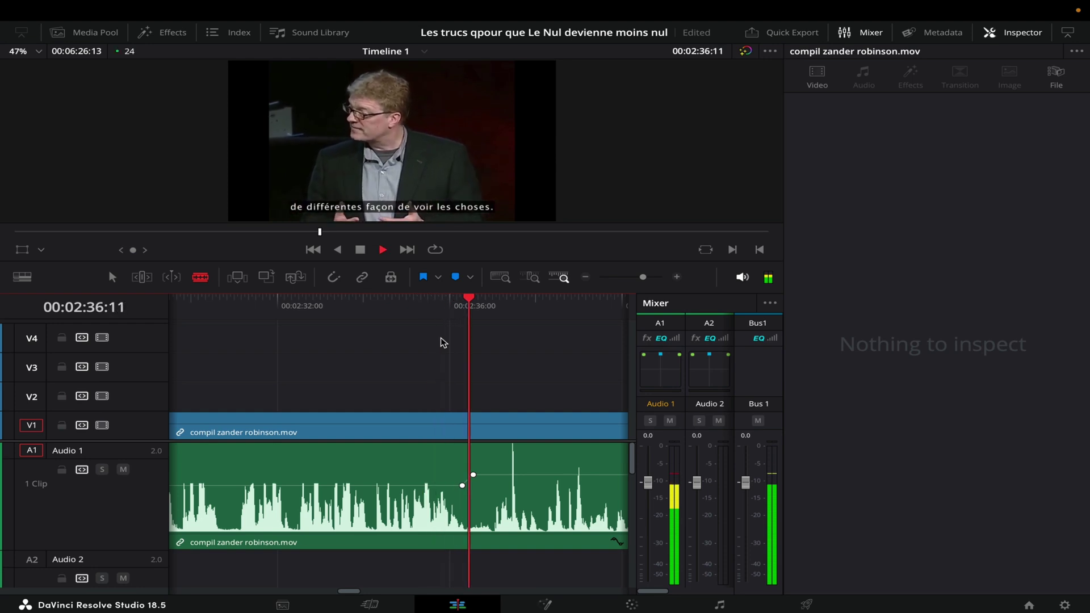
{"action": "key", "text": "space"}
{"action": "key", "text": "Left"}
{"action": "key", "text": "Left"}
{"action": "key", "text": "Left"}
{"action": "key", "text": "Left"}
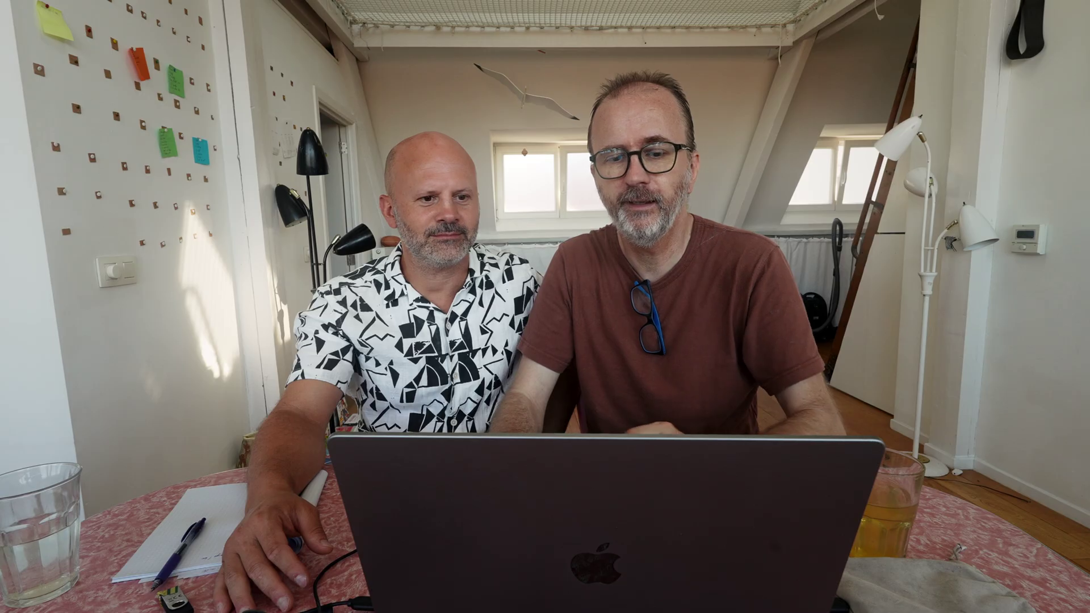
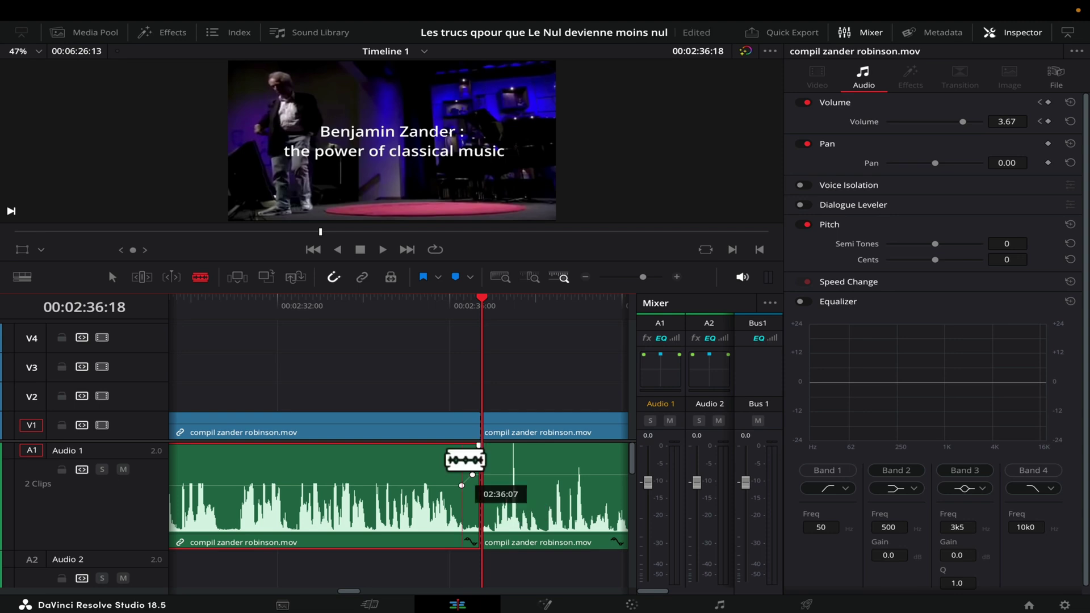
With the selection tool, move the audio of the clip after the cut from Audio 1 down to Audio 2
{"action": "left_click", "coordinate": [112, 278]}
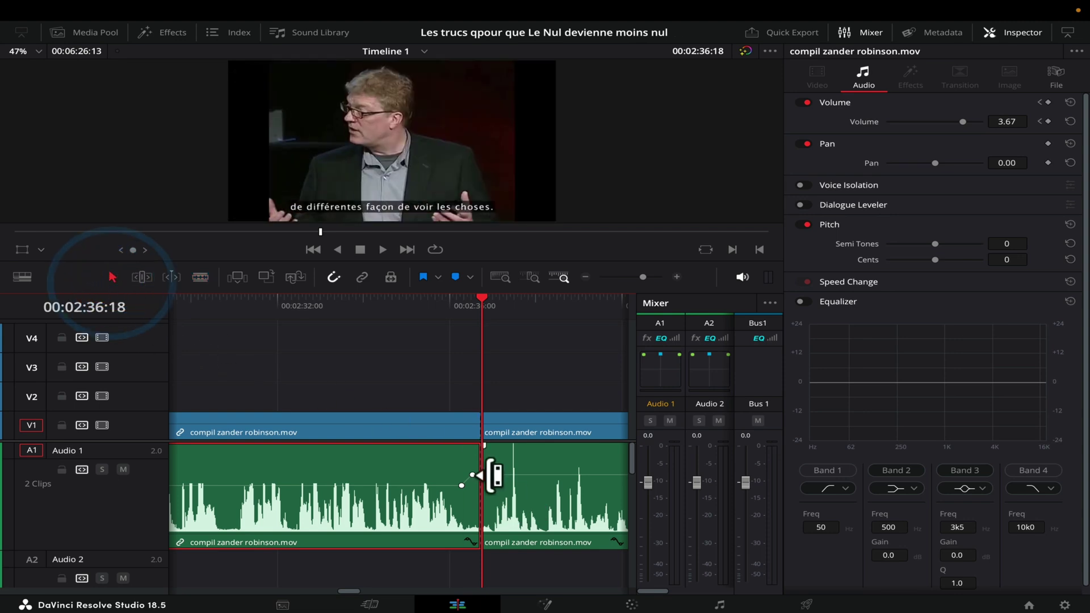
{"action": "left_click_drag", "start_coordinate": [559, 508], "coordinate": [557, 557]}
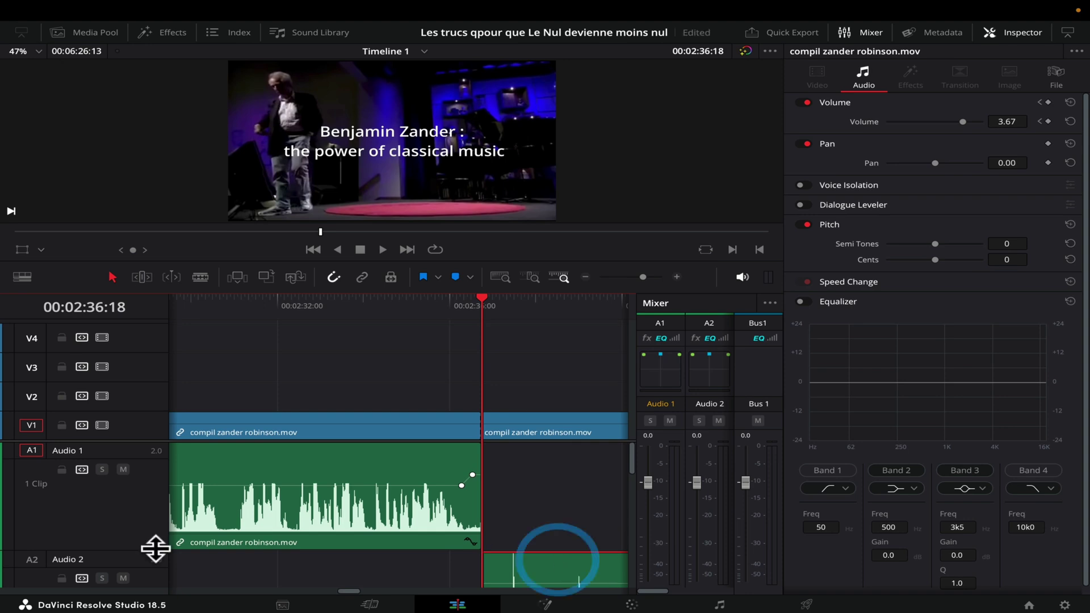
Compare how the two separated audio clips are laid out on the Fairlight and Edit pages
{"action": "left_click", "coordinate": [720, 605]}
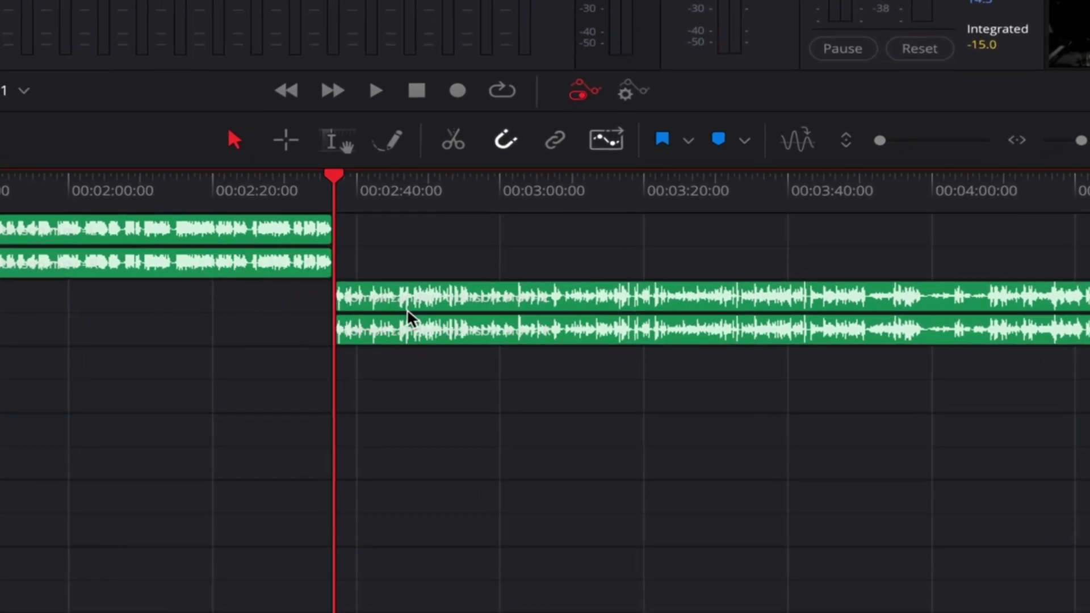
{"action": "left_click", "coordinate": [459, 603]}
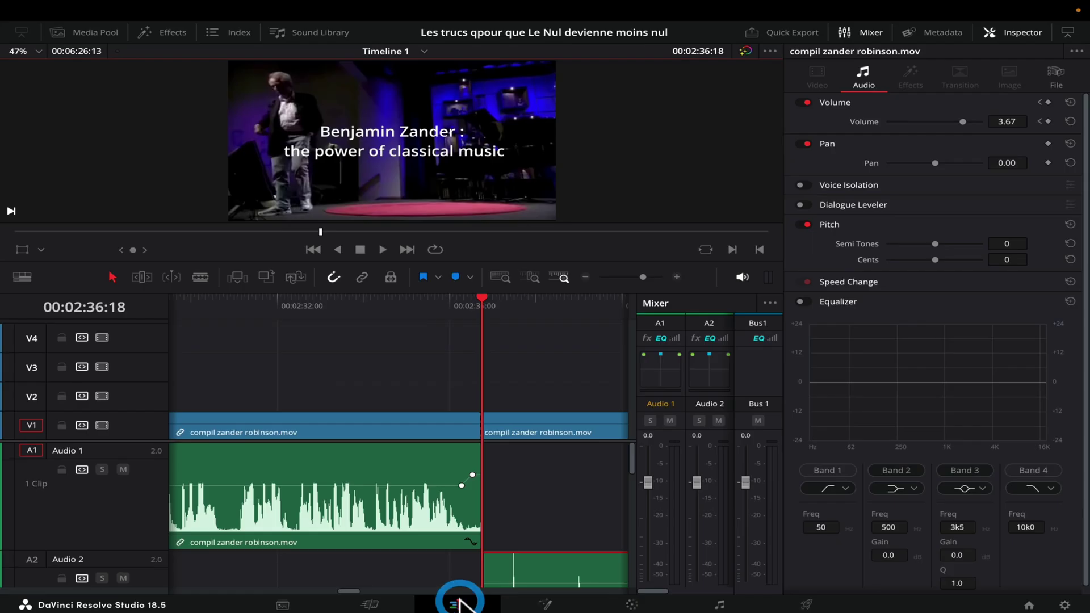
{"action": "left_click", "coordinate": [717, 605]}
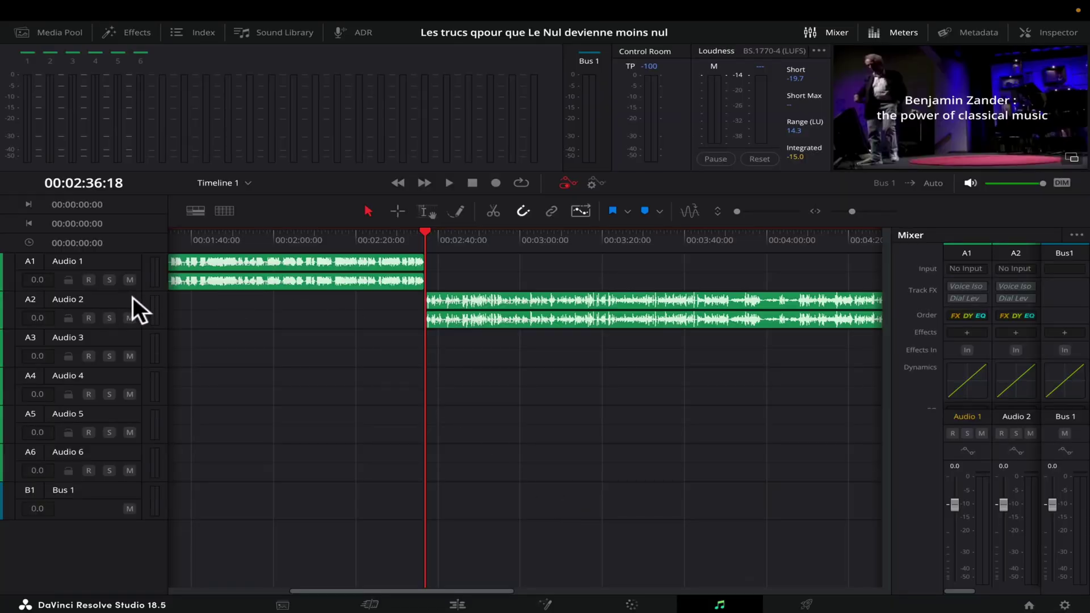
{"action": "left_click", "coordinate": [458, 605]}
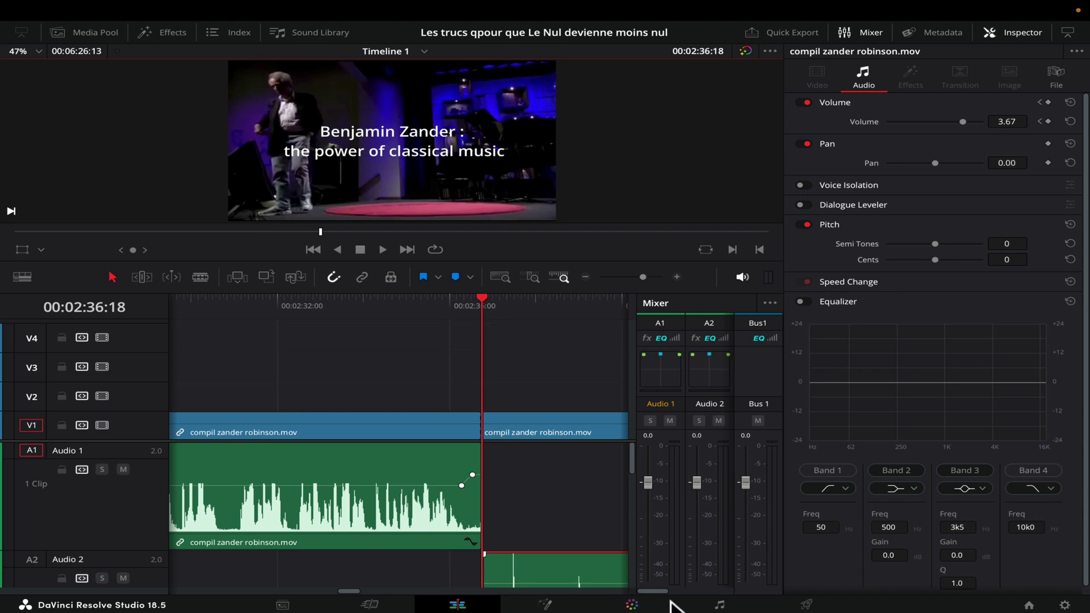
On the Fairlight page, lower the Audio 1 track fader to -6.5 in the mixer
{"action": "left_click", "coordinate": [720, 606]}
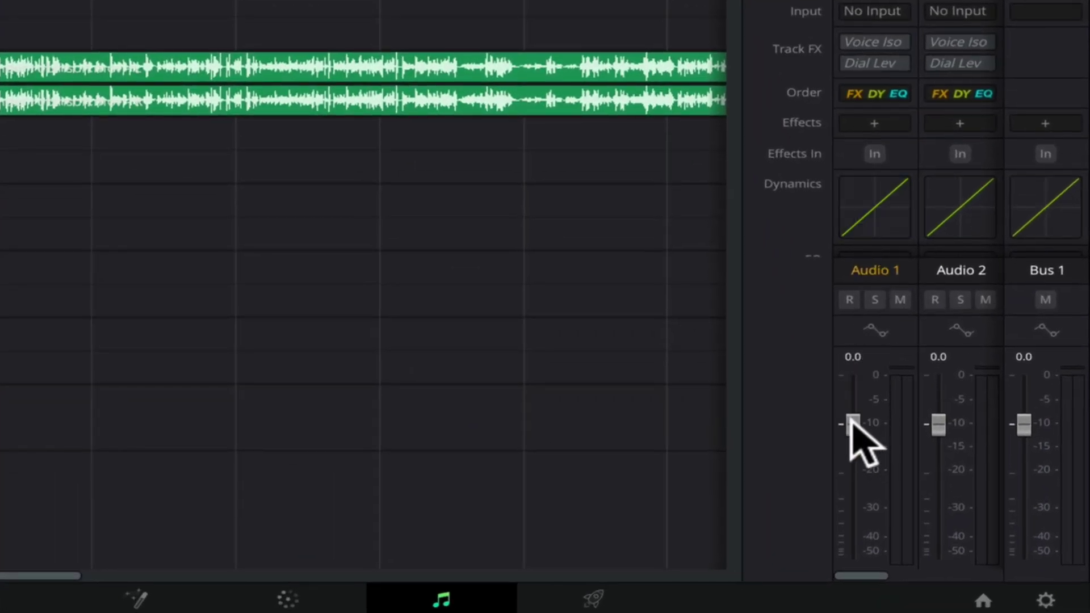
{"action": "left_click_drag", "start_coordinate": [852, 418], "coordinate": [849, 452]}
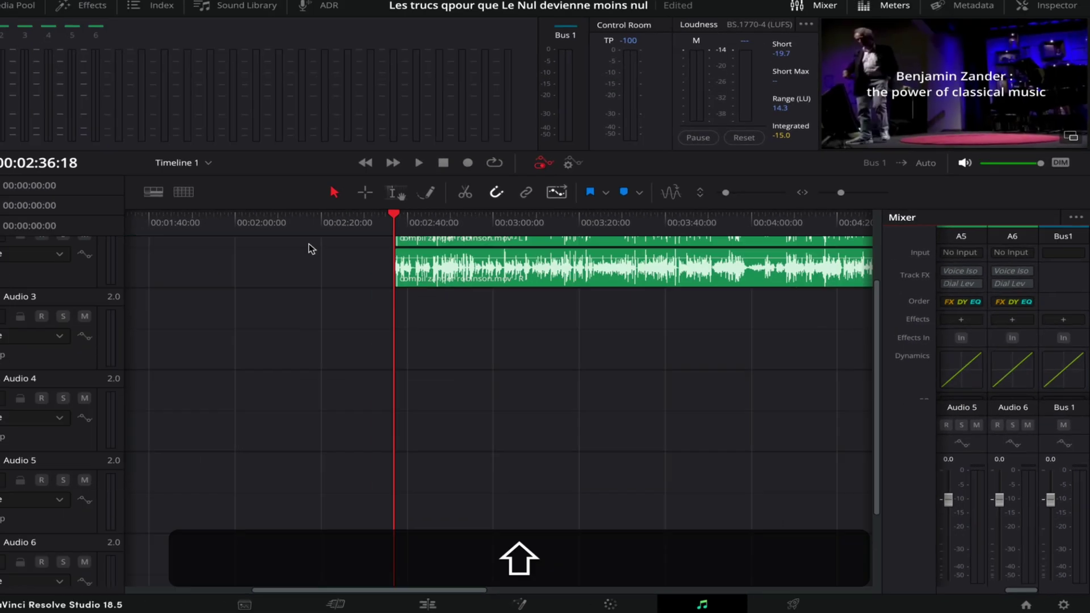
Place the playhead within the Audio 1 clip shortly after 00:01:40
{"action": "scroll", "coordinate": [309, 244], "scroll_direction": "down", "scroll_amount": 3}
{"action": "scroll", "coordinate": [310, 250], "scroll_direction": "up", "scroll_amount": 3}
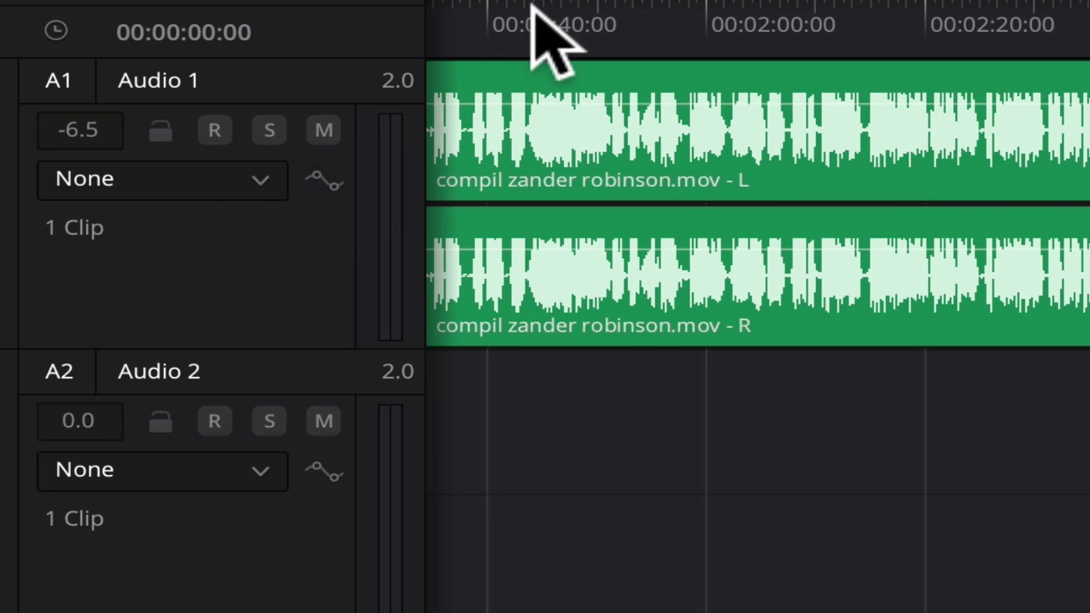
{"action": "left_click", "coordinate": [532, 5]}
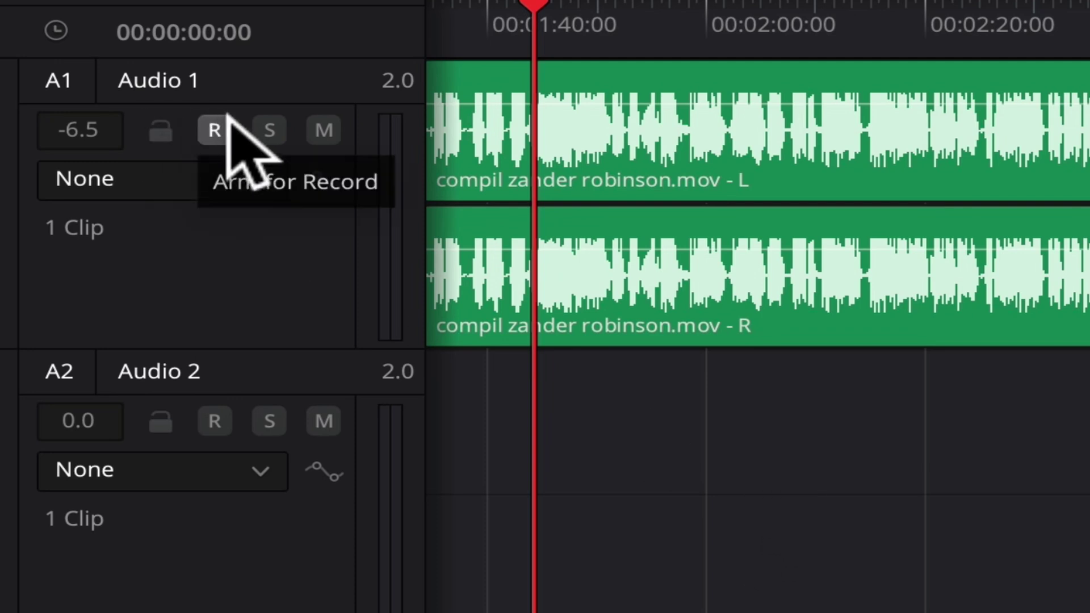
Try the solo and mute switches of the Audio 1 track
{"action": "left_click", "coordinate": [267, 132]}
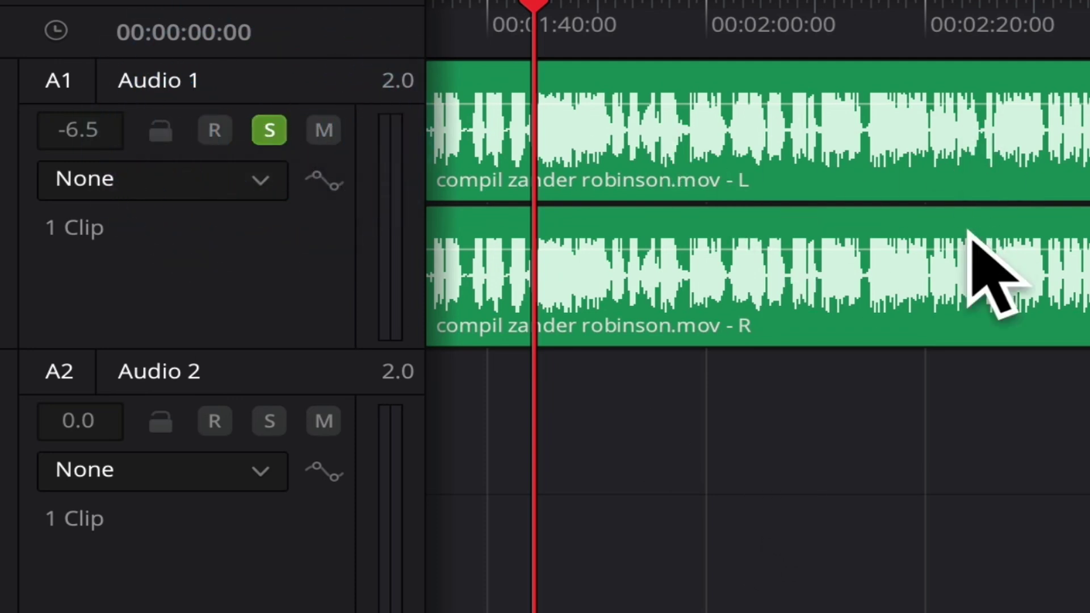
{"action": "left_click", "coordinate": [272, 120]}
{"action": "left_click", "coordinate": [324, 131]}
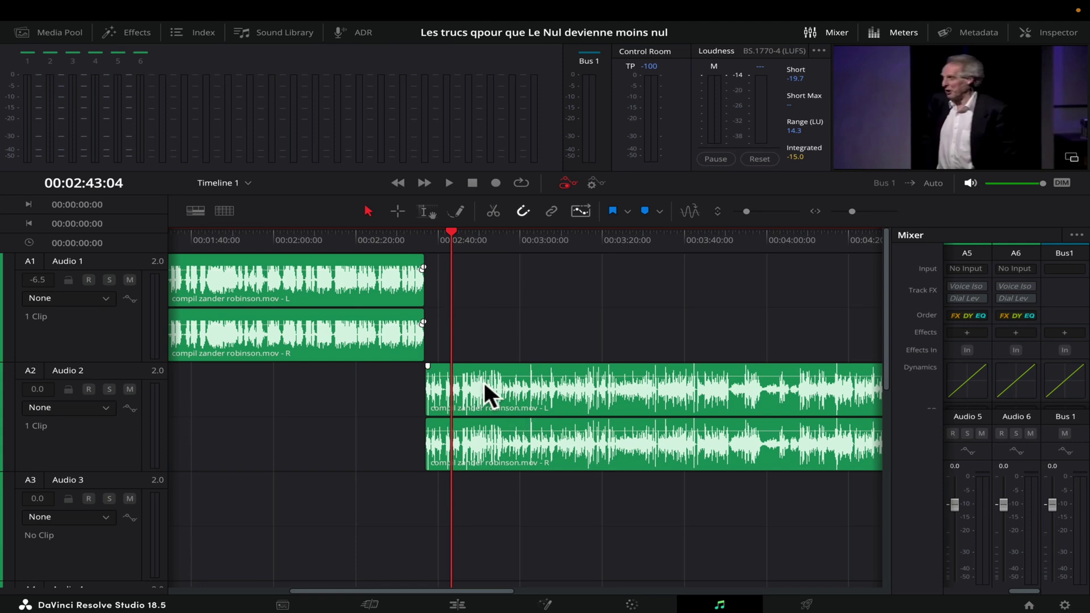
Play the Audio 2 clip and set the Audio 2 track fader to +0.7 in the mixer
{"action": "key", "text": "space"}
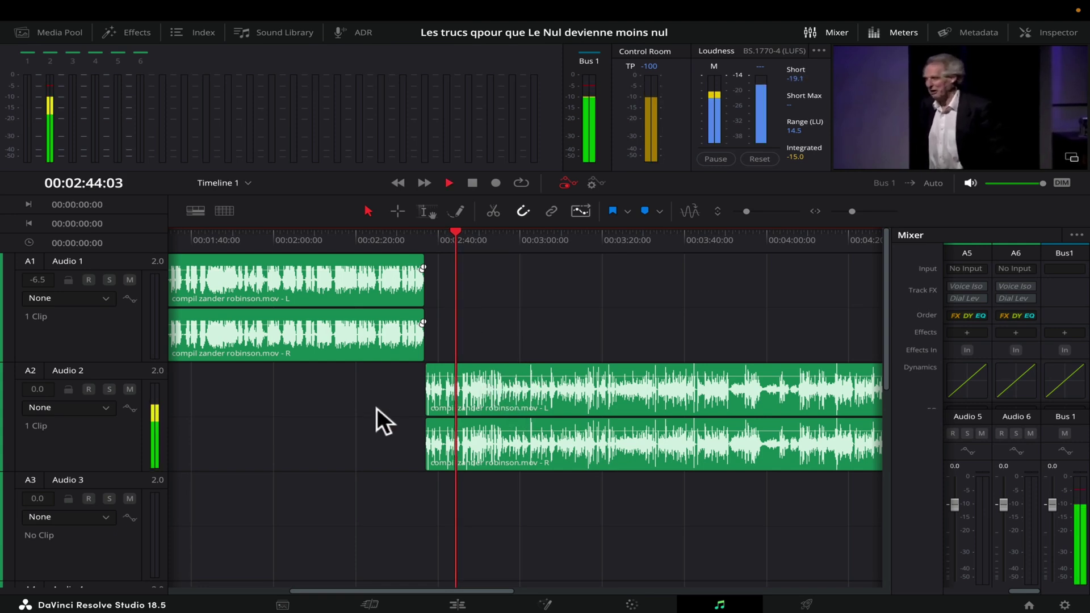
{"action": "scroll", "coordinate": [976, 496], "scroll_direction": "left", "scroll_amount": 5}
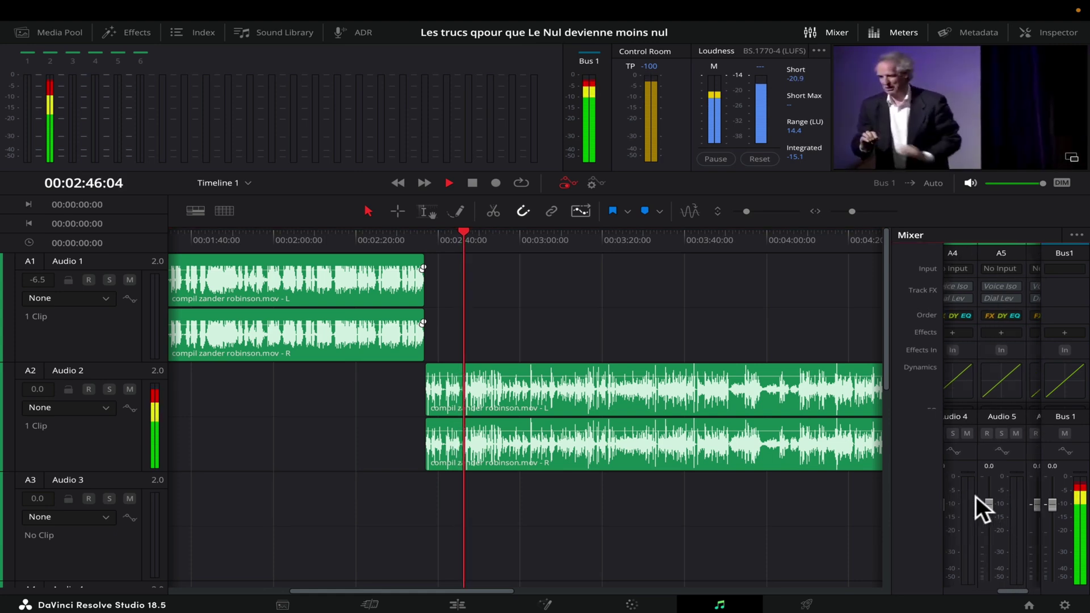
{"action": "scroll", "coordinate": [976, 498], "scroll_direction": "left", "scroll_amount": 2}
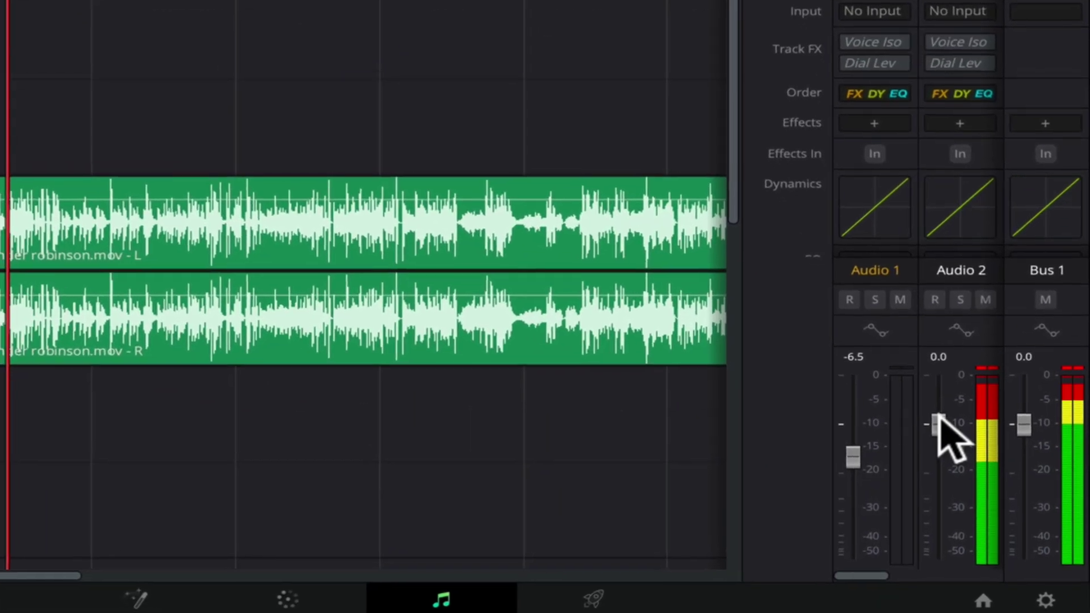
{"action": "mouse_move", "coordinate": [938, 438]}
{"action": "left_mouse_down"}
{"action": "mouse_move", "coordinate": [937, 482]}
{"action": "mouse_move", "coordinate": [935, 414]}
{"action": "mouse_move", "coordinate": [932, 487]}
{"action": "mouse_move", "coordinate": [936, 427]}
{"action": "left_mouse_up"}
{"action": "left_click_drag", "start_coordinate": [937, 427], "coordinate": [936, 426]}
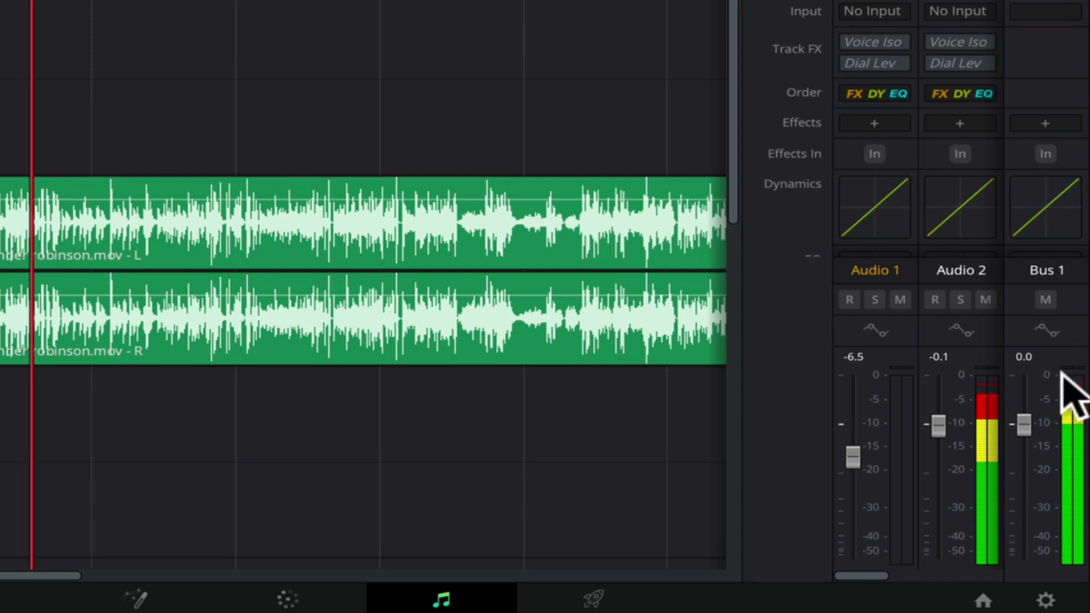
{"action": "left_click_drag", "start_coordinate": [939, 426], "coordinate": [938, 378]}
{"action": "key", "text": "space"}
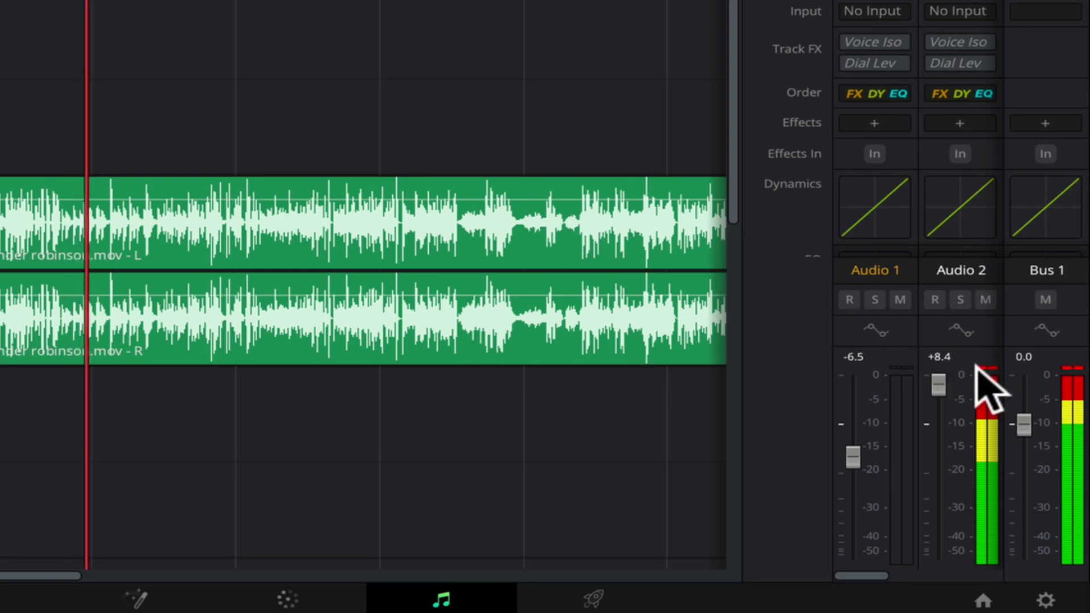
{"action": "left_click_drag", "start_coordinate": [977, 370], "coordinate": [927, 426]}
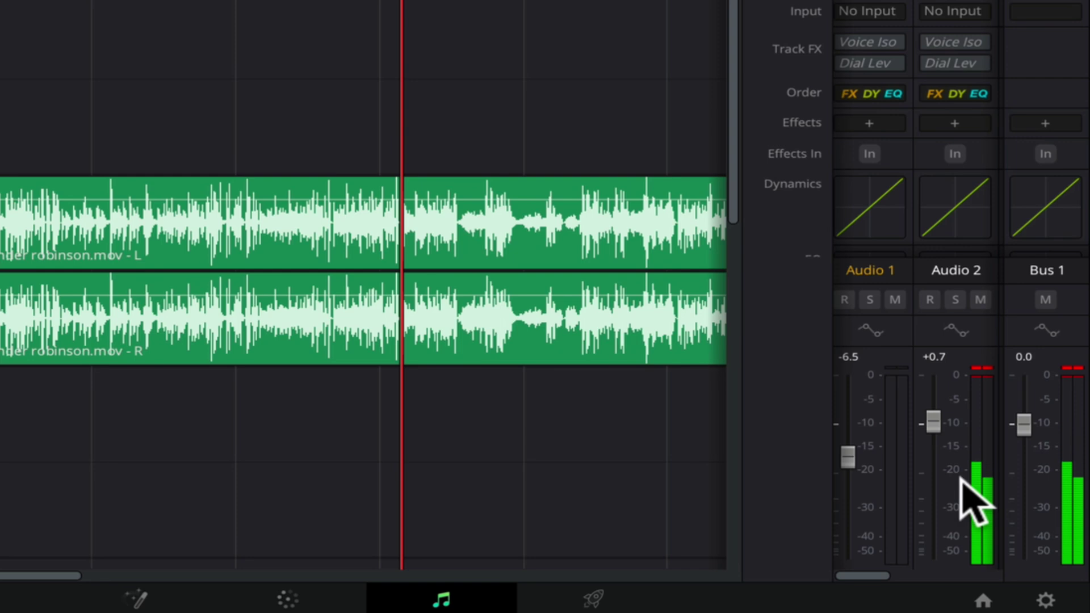
{"action": "left_click_drag", "start_coordinate": [963, 430], "coordinate": [981, 450]}
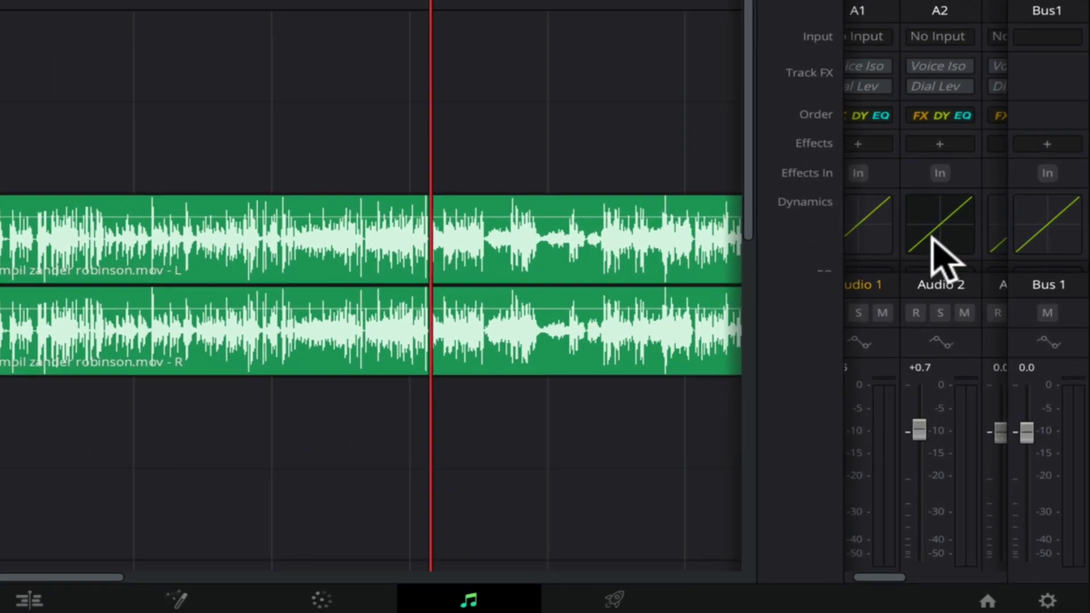
Open the Dynamics settings of the Audio 2 track and enable the compressor
{"action": "scroll", "coordinate": [921, 185], "scroll_direction": "right", "scroll_amount": 1}
{"action": "scroll", "coordinate": [923, 187], "scroll_direction": "left", "scroll_amount": 1}
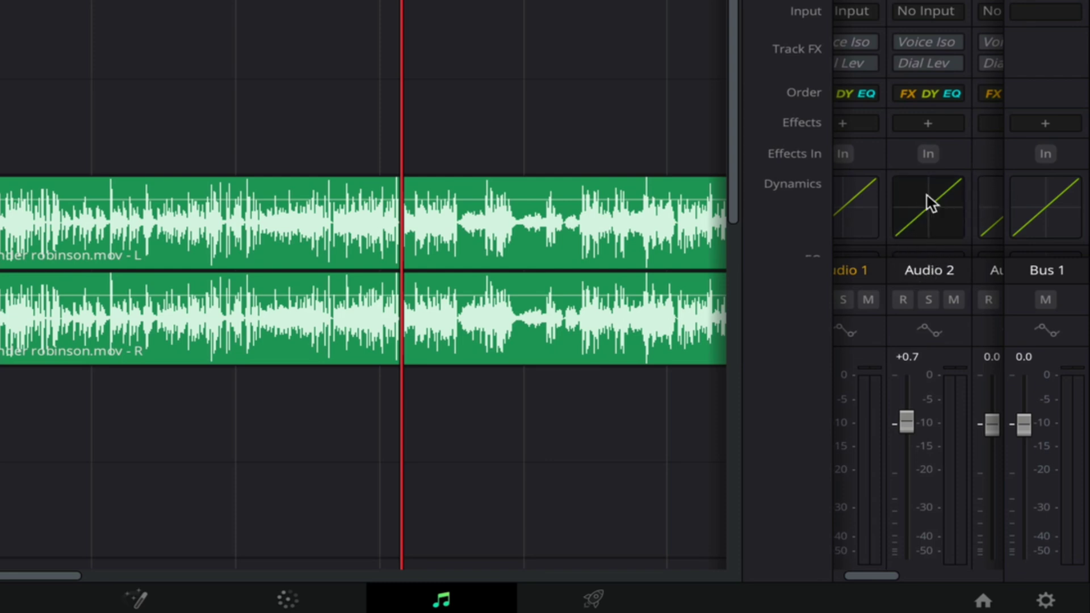
{"action": "left_click", "coordinate": [931, 202]}
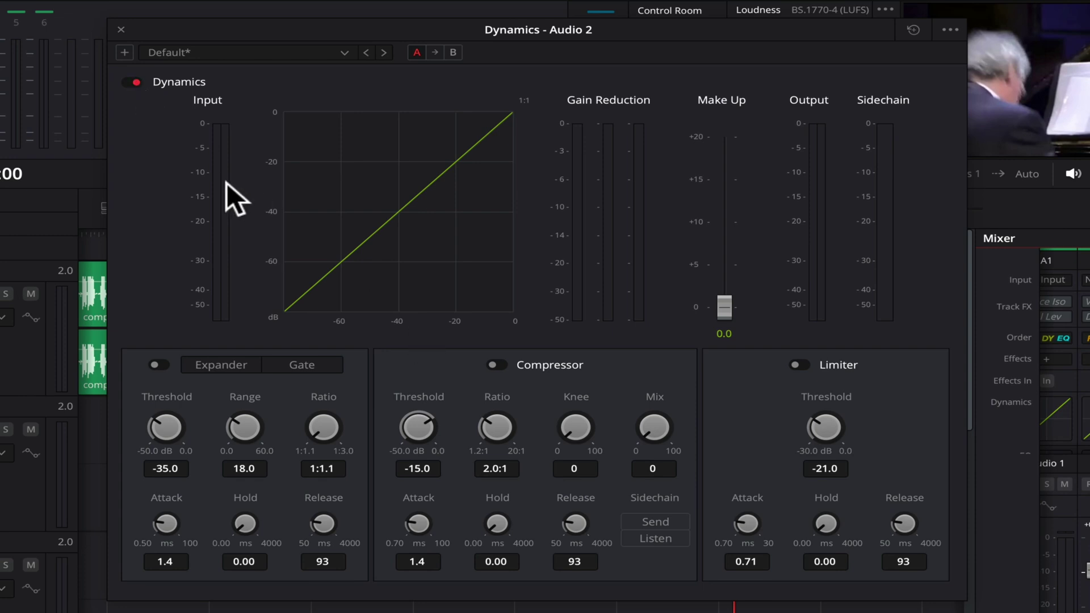
{"action": "left_click", "coordinate": [498, 364]}
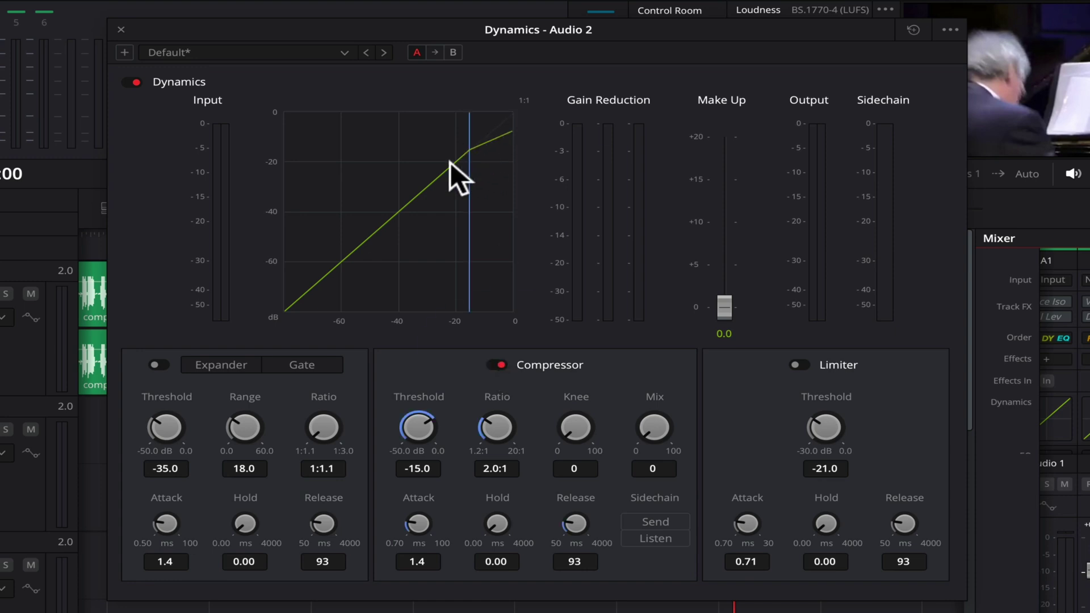
{"action": "left_click", "coordinate": [499, 364]}
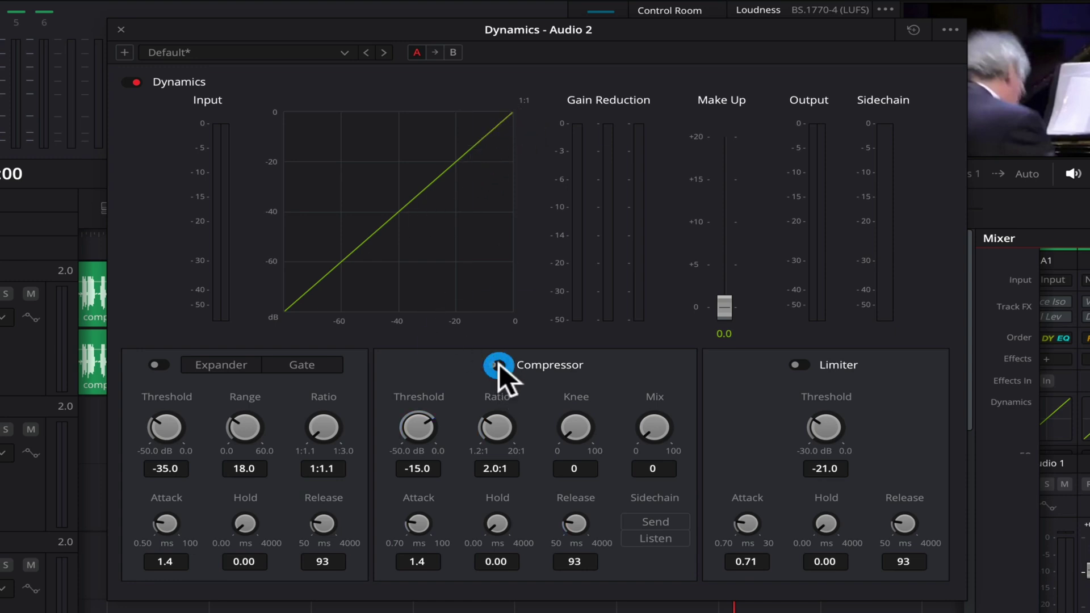
{"action": "left_click", "coordinate": [502, 364]}
{"action": "left_click", "coordinate": [499, 362]}
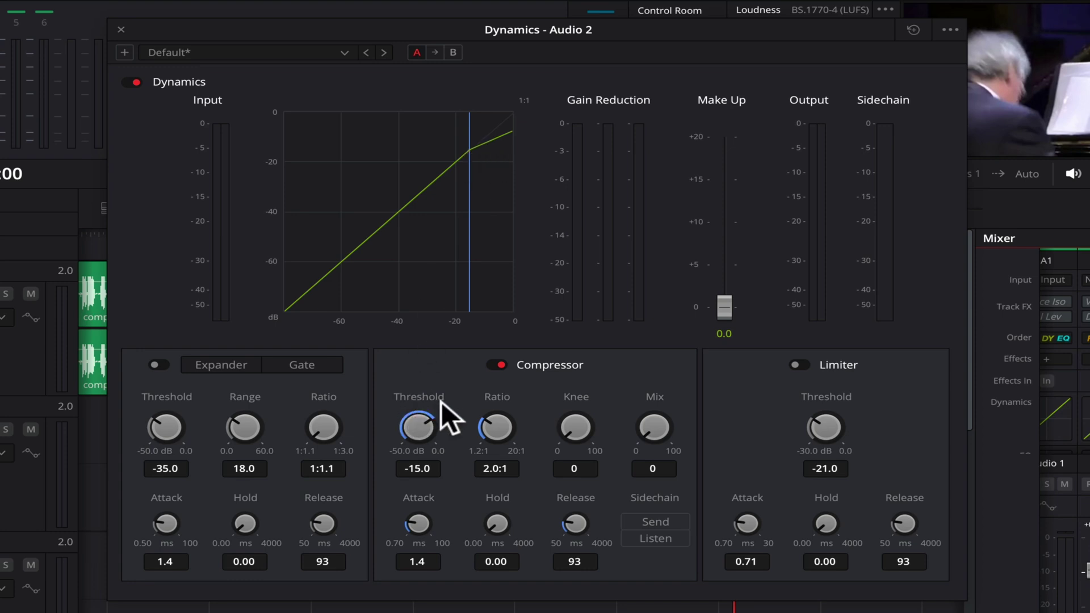
Set the Audio 2 compressor's threshold to -21.7 dB and its ratio to 3.1:1
{"action": "left_click_drag", "start_coordinate": [419, 424], "coordinate": [278, 447]}
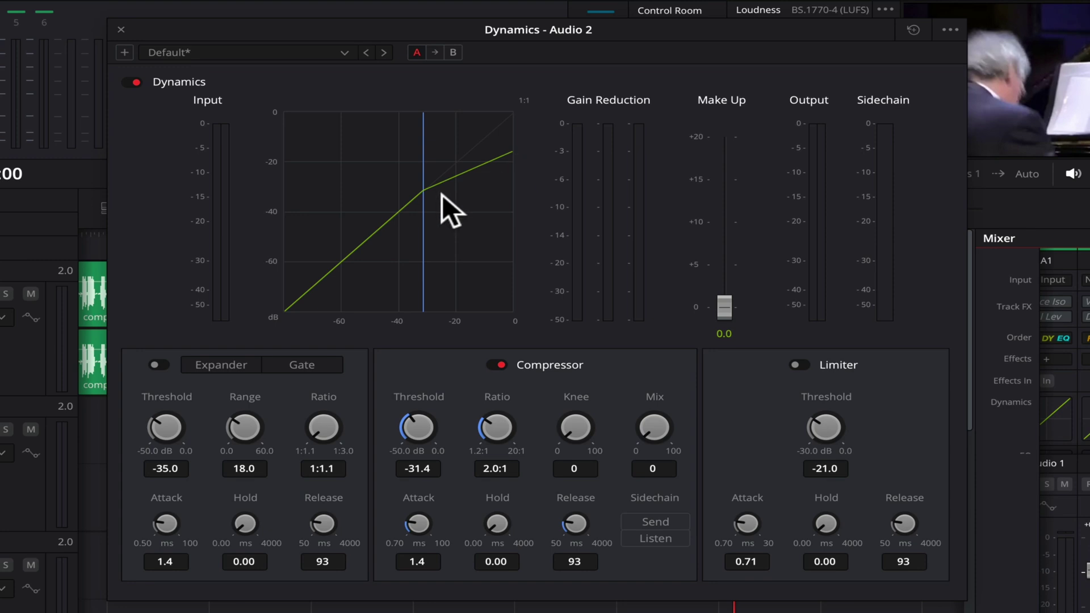
{"action": "mouse_move", "coordinate": [414, 416]}
{"action": "left_mouse_down"}
{"action": "mouse_move", "coordinate": [465, 394]}
{"action": "mouse_move", "coordinate": [414, 404]}
{"action": "left_mouse_up"}
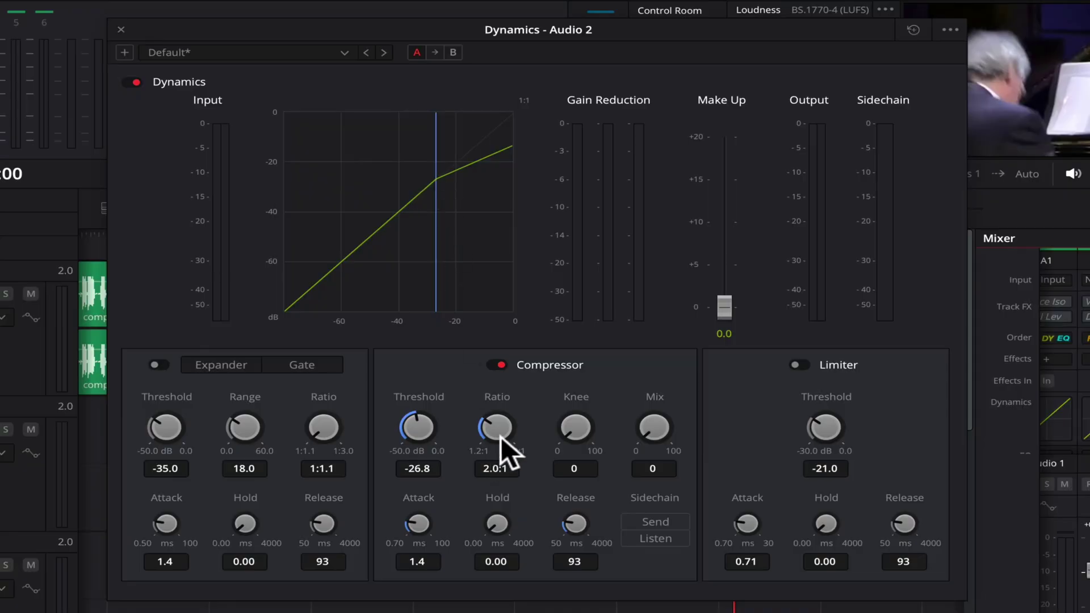
{"action": "left_click_drag", "start_coordinate": [428, 438], "coordinate": [456, 416]}
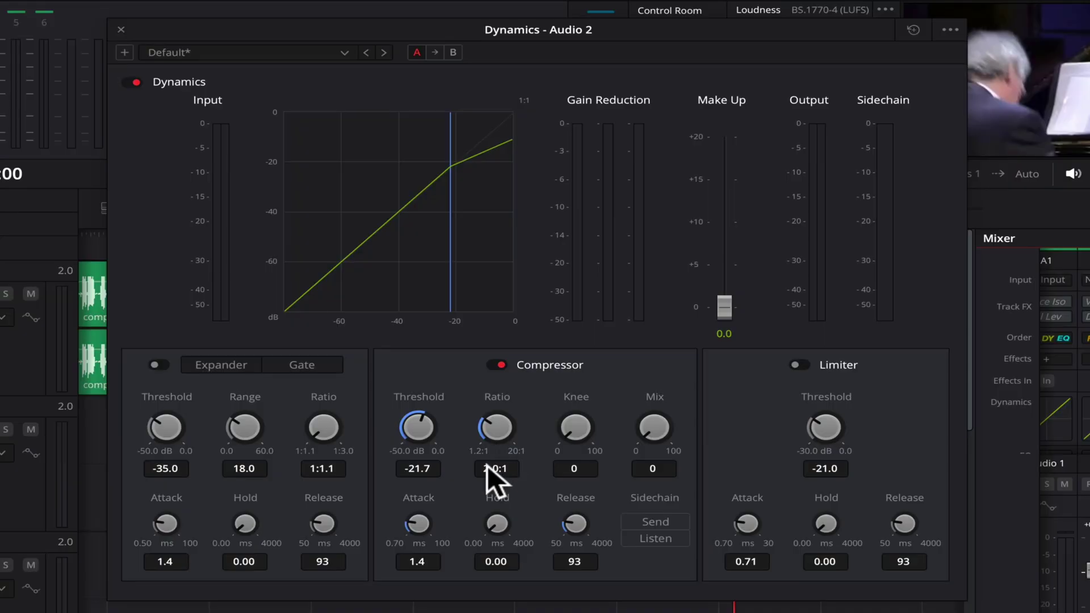
{"action": "mouse_move", "coordinate": [493, 417]}
{"action": "left_mouse_down"}
{"action": "mouse_move", "coordinate": [512, 403]}
{"action": "mouse_move", "coordinate": [485, 404]}
{"action": "mouse_move", "coordinate": [502, 400]}
{"action": "left_mouse_up"}
{"action": "left_click_drag", "start_coordinate": [510, 400], "coordinate": [508, 397]}
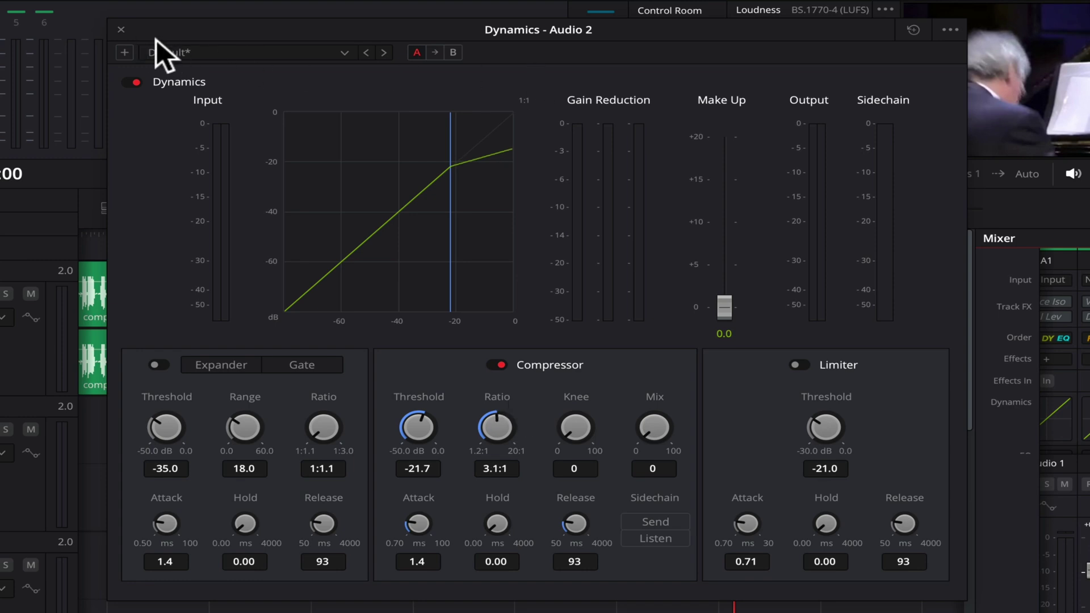
Move the Dynamics window off the timeline and play the Audio 2 clip from about 00:03:28 to check the gain reduction
{"action": "left_click_drag", "start_coordinate": [429, 27], "coordinate": [67, 60]}
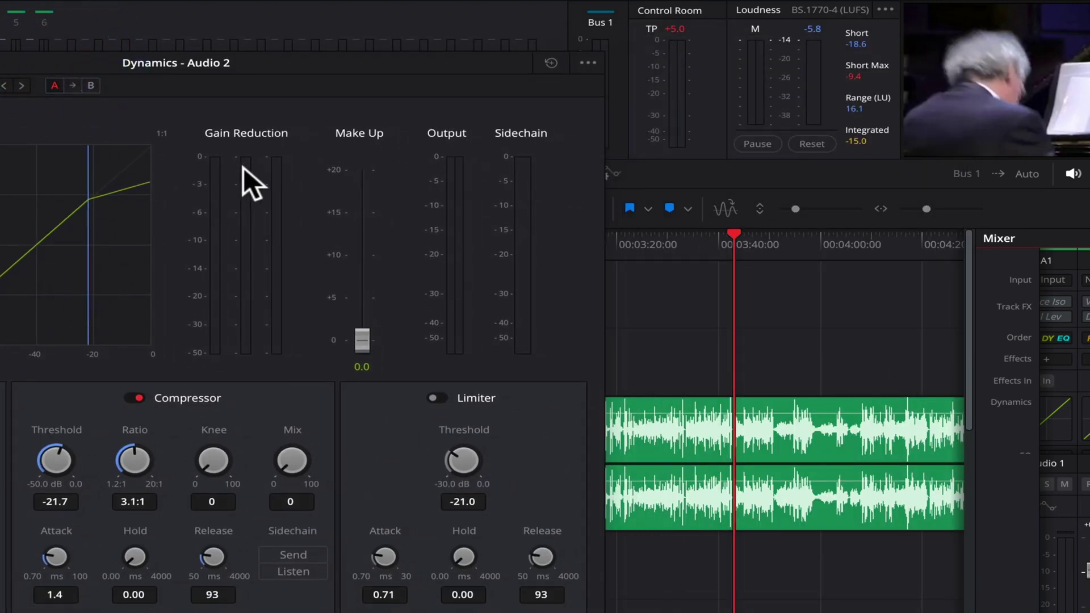
{"action": "left_click", "coordinate": [658, 247]}
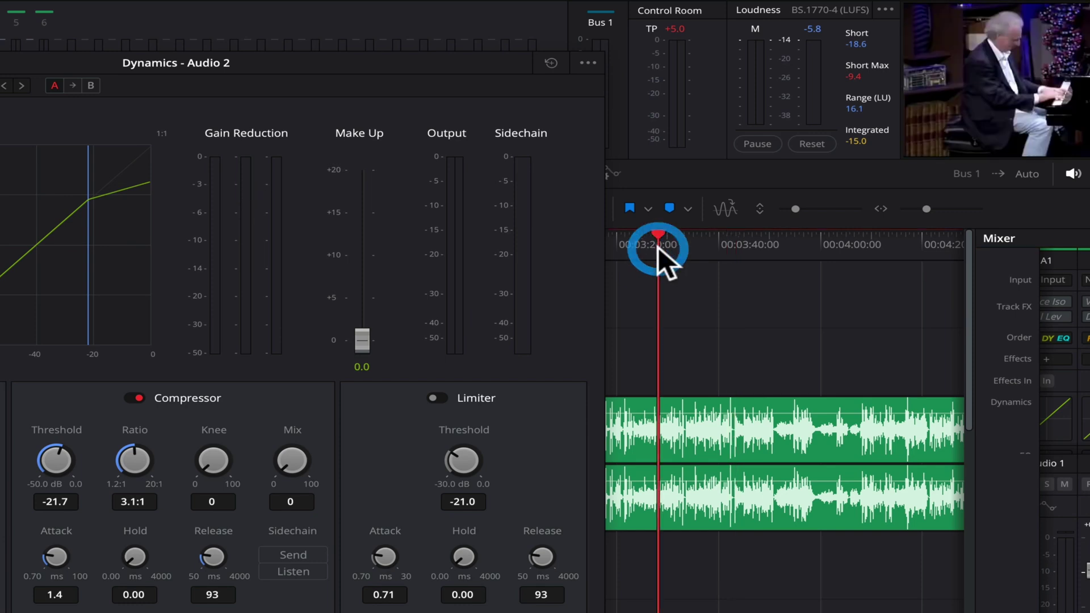
{"action": "key", "text": "space"}
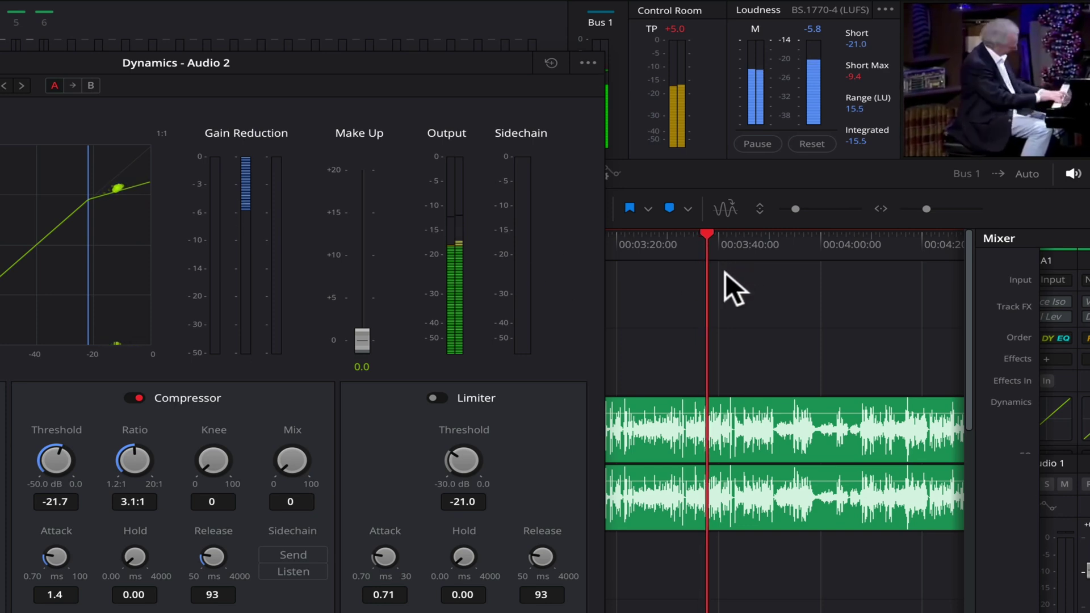
Set the Audio 2 compressor's threshold to -17.7 dB while playing a later passage, and close the Dynamics window
{"action": "left_click", "coordinate": [867, 246]}
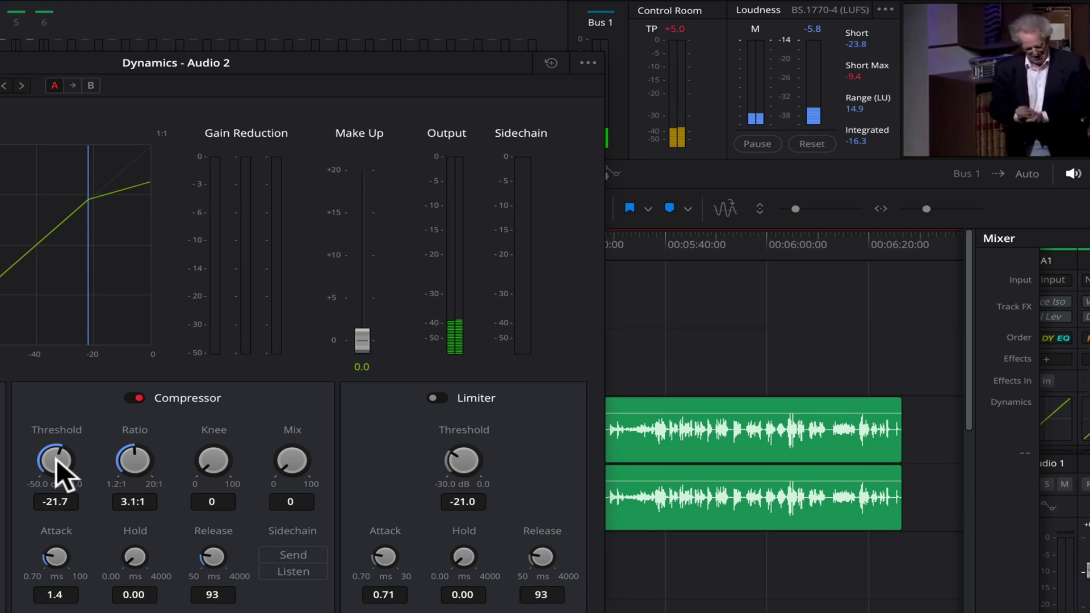
{"action": "left_click_drag", "start_coordinate": [56, 466], "coordinate": [120, 441]}
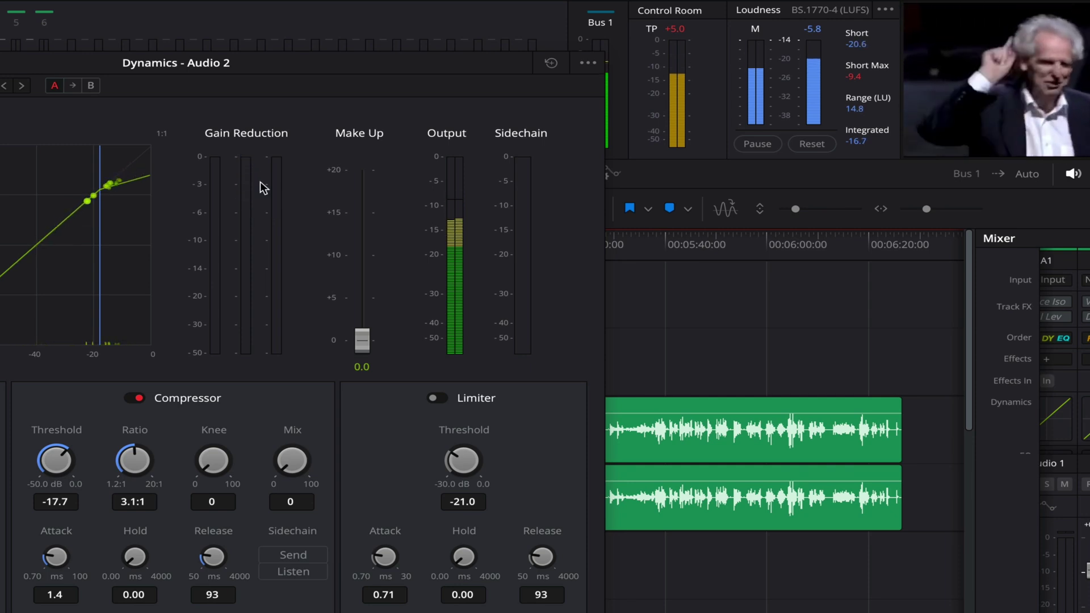
{"action": "key", "text": "space"}
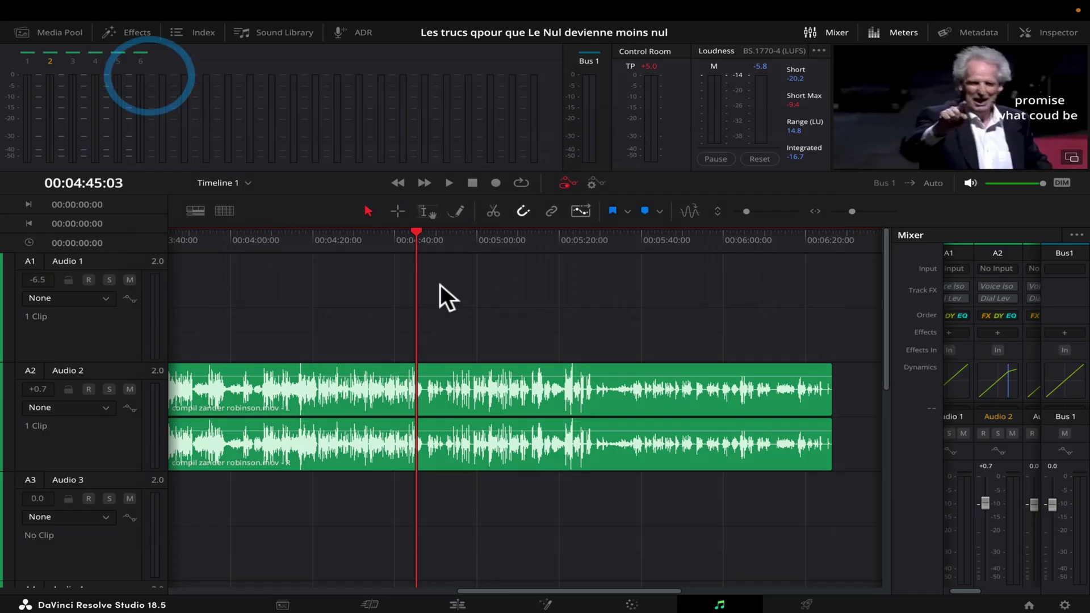
Play passages of the Audio 1 and Audio 2 clips to compare their levels
{"action": "key", "text": "super+minus"}
{"action": "key", "text": "super+minus"}
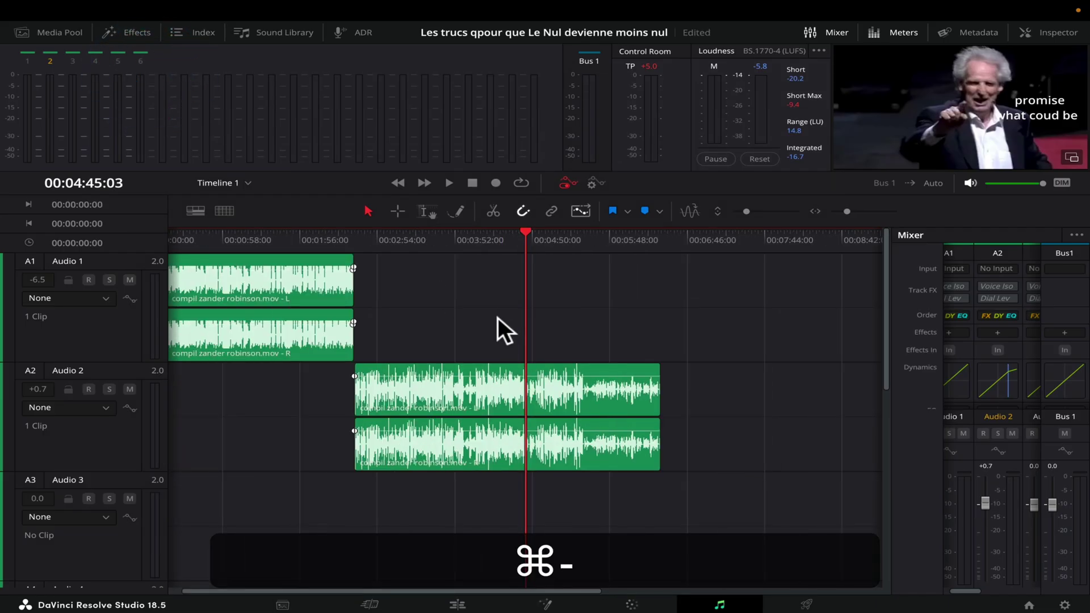
{"action": "left_click", "coordinate": [273, 234]}
{"action": "key", "text": "space"}
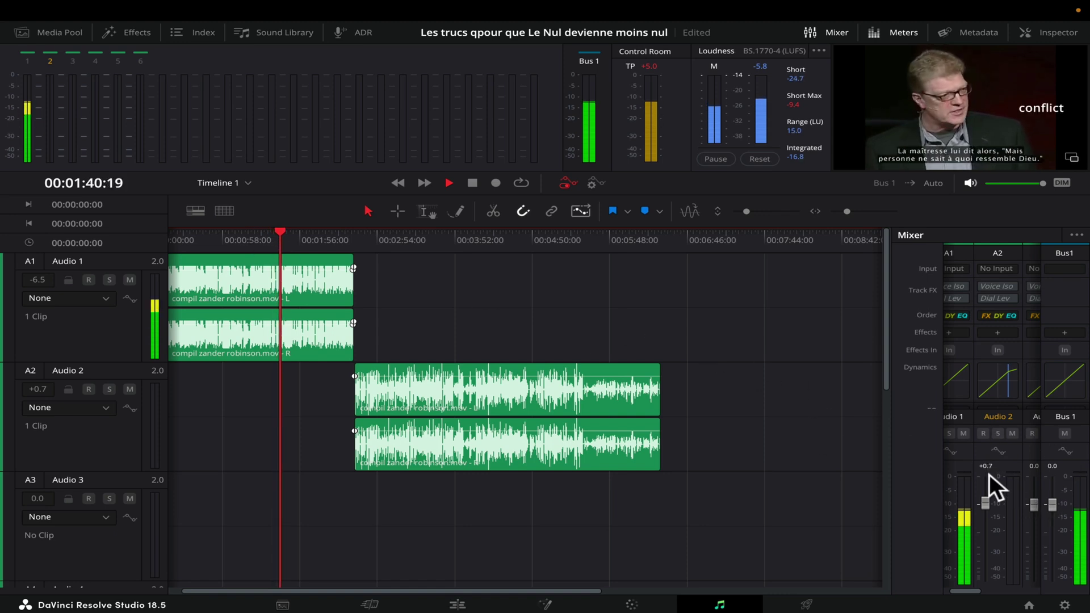
{"action": "left_click", "coordinate": [387, 232]}
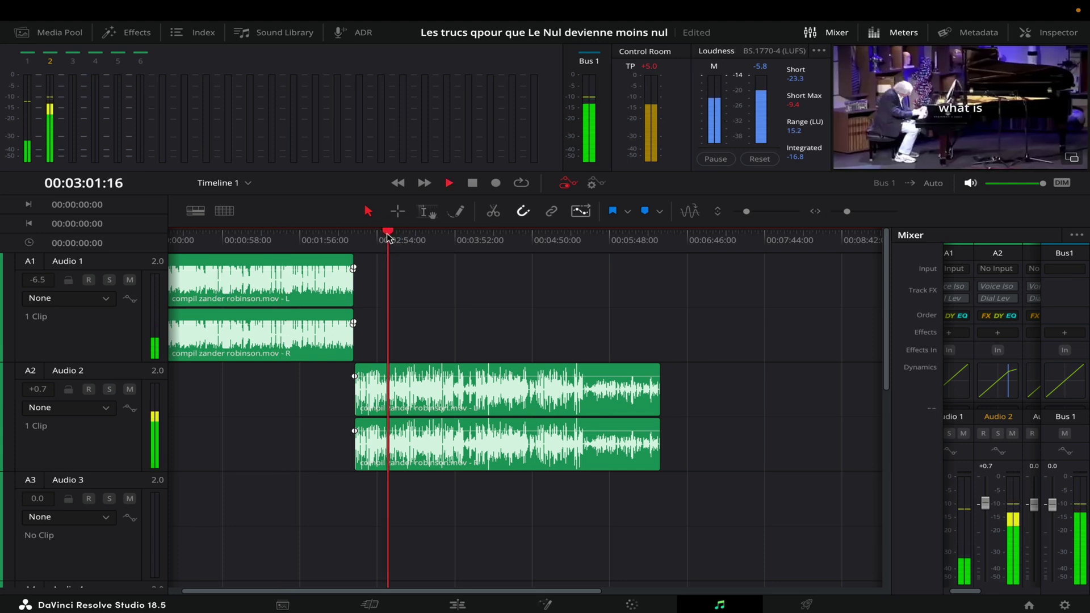
Check a passage near the middle of the Audio 2 clip and lower the Audio 2 track fader to -1.9
{"action": "left_click", "coordinate": [498, 233]}
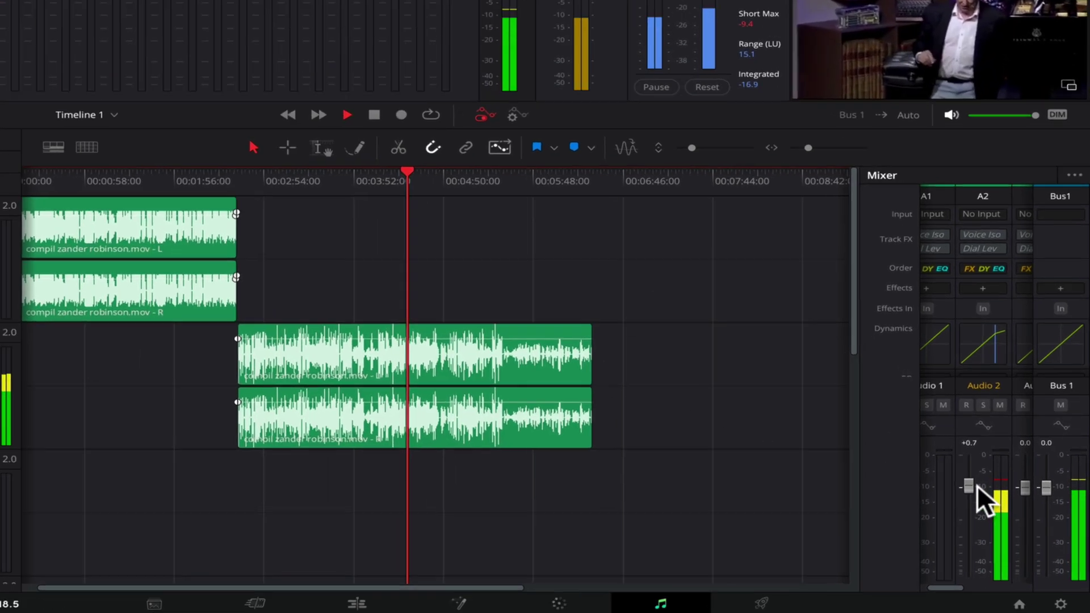
{"action": "key", "text": "space"}
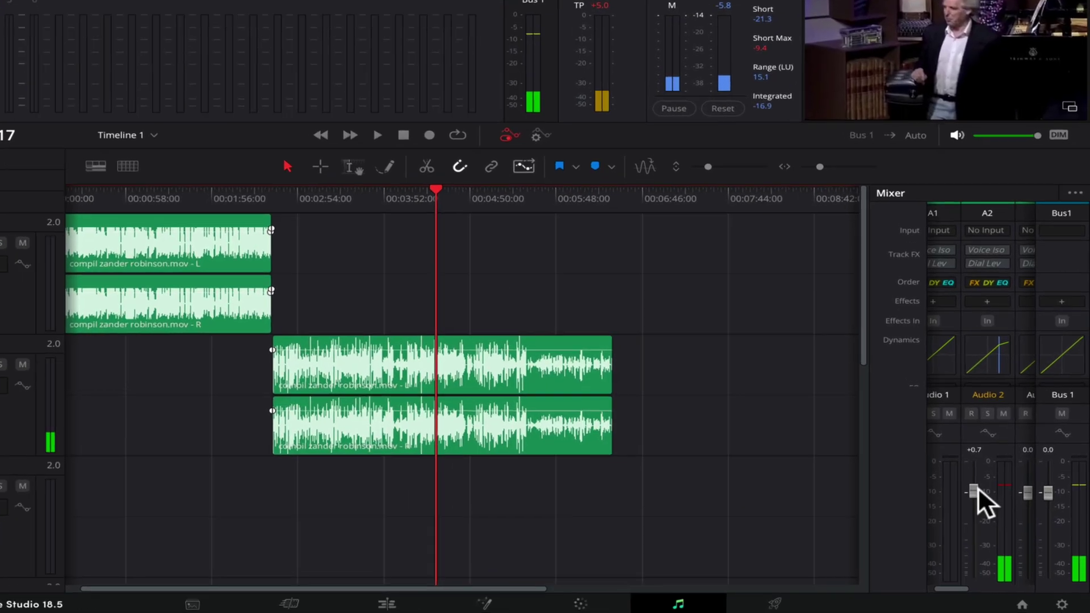
{"action": "left_click_drag", "start_coordinate": [978, 487], "coordinate": [978, 498]}
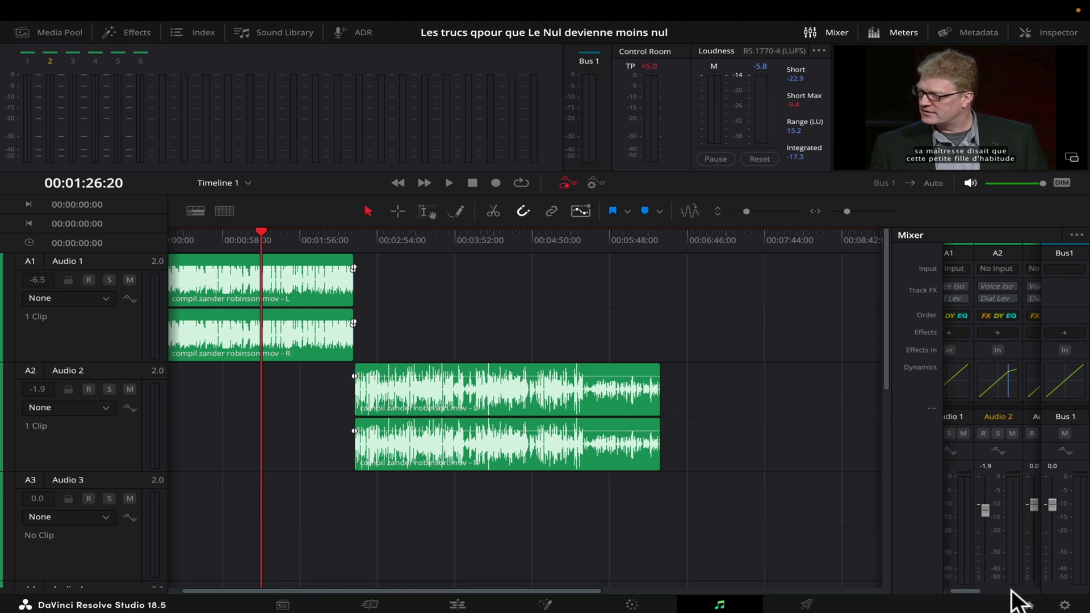
Reopen the Dynamics settings of the Audio 2 track and enable the limiter
{"action": "left_click_drag", "start_coordinate": [969, 591], "coordinate": [963, 591]}
{"action": "left_click", "coordinate": [952, 584]}
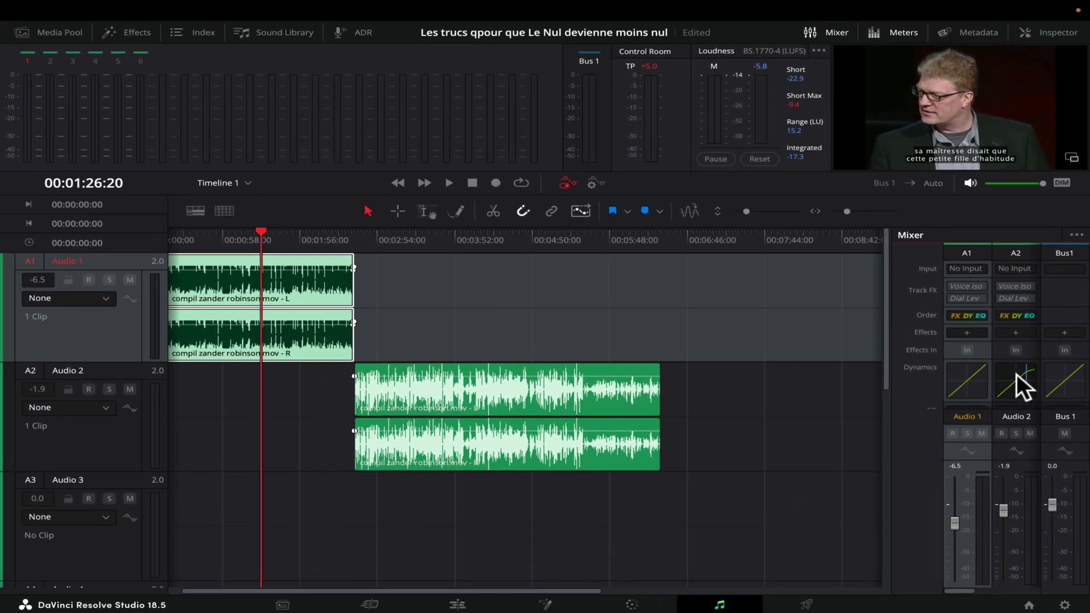
{"action": "double_click", "coordinate": [982, 219]}
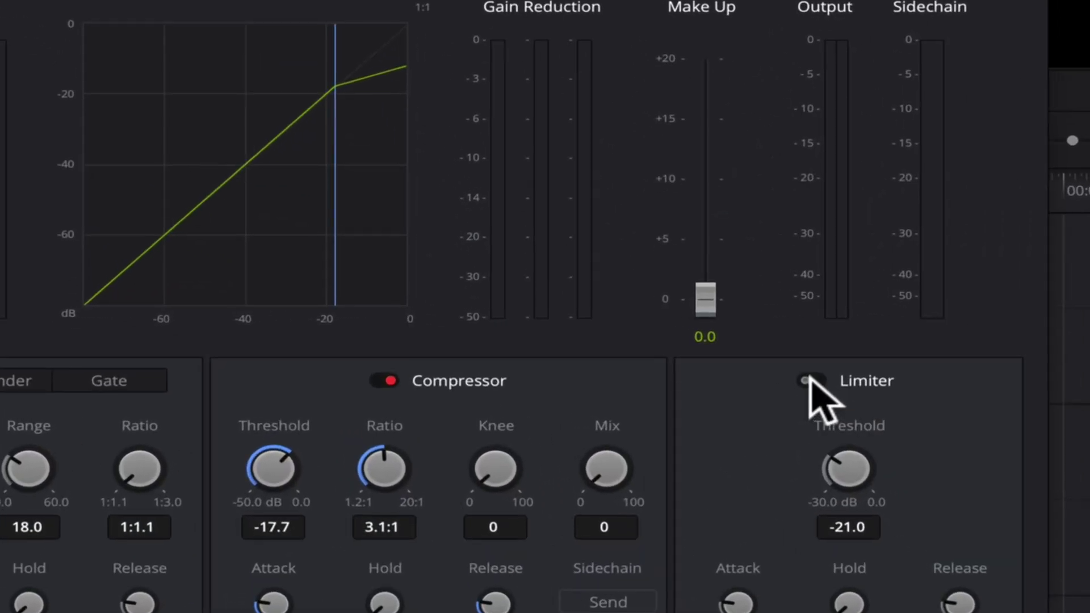
{"action": "left_click", "coordinate": [700, 350]}
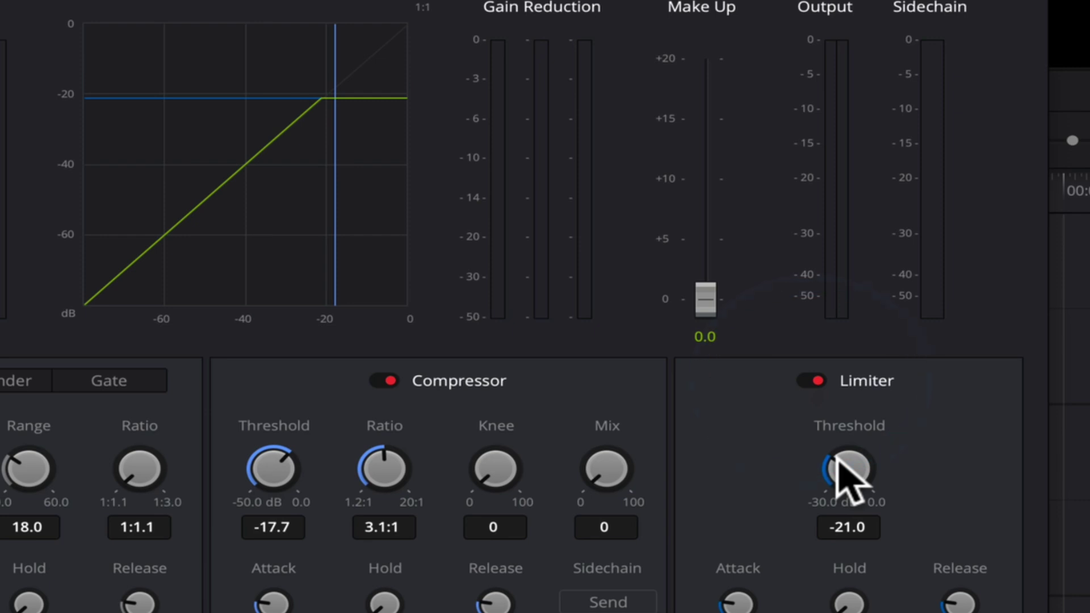
Raise the Audio 2 limiter's threshold to just below 0 dB and close the Dynamics window
{"action": "left_click_drag", "start_coordinate": [846, 474], "coordinate": [852, 462]}
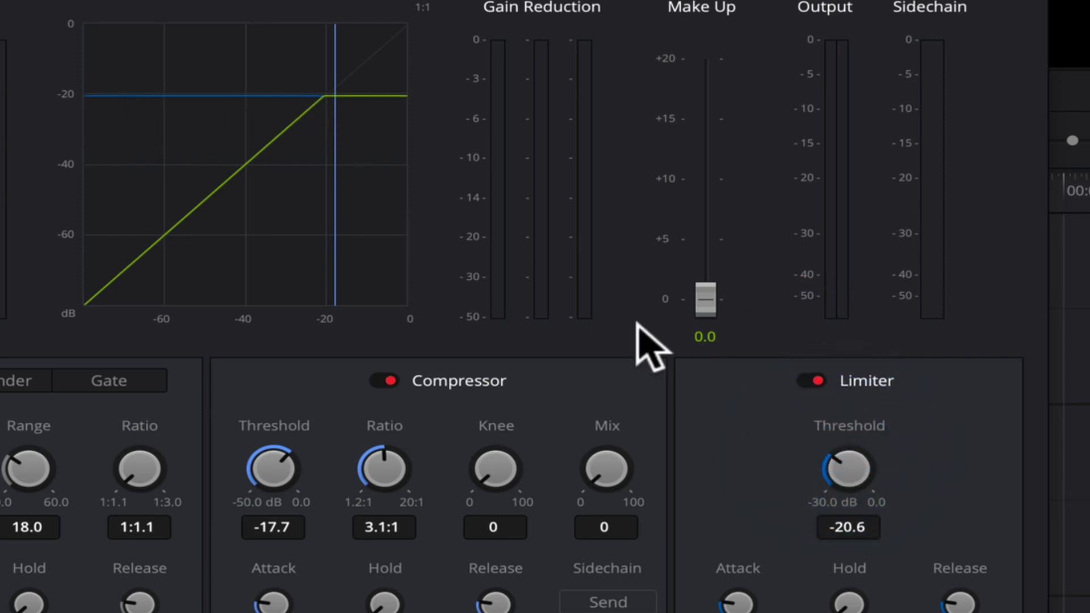
{"action": "left_click_drag", "start_coordinate": [829, 463], "coordinate": [983, 306]}
{"action": "left_click_drag", "start_coordinate": [983, 308], "coordinate": [1070, 238]}
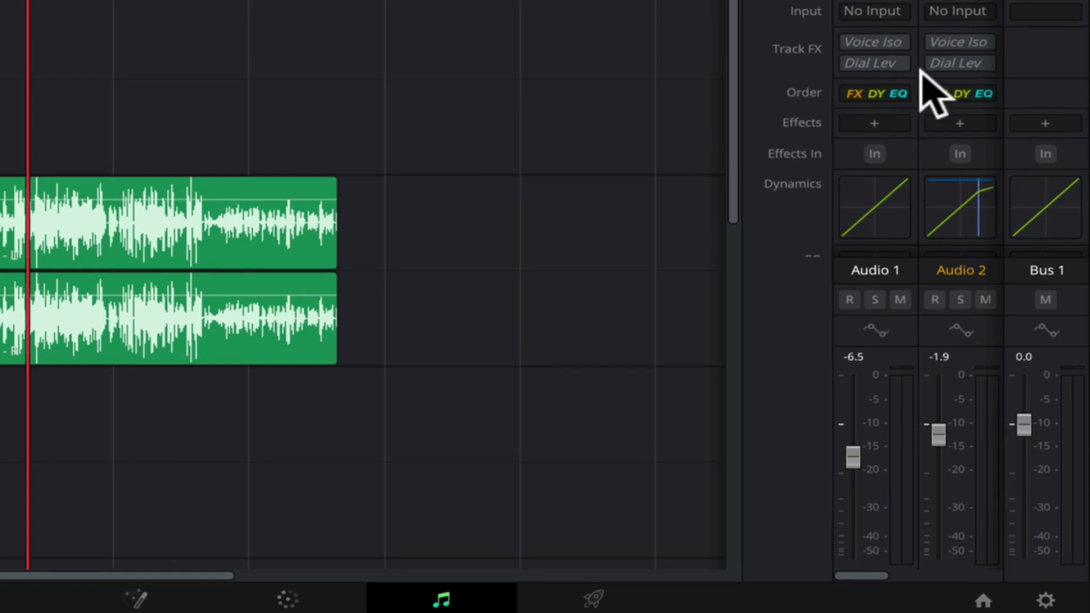
Add the LoudMax VST limiter to the Audio 2 track's effects and lower its output level slightly below 0 dB
{"action": "left_click", "coordinate": [994, 251]}
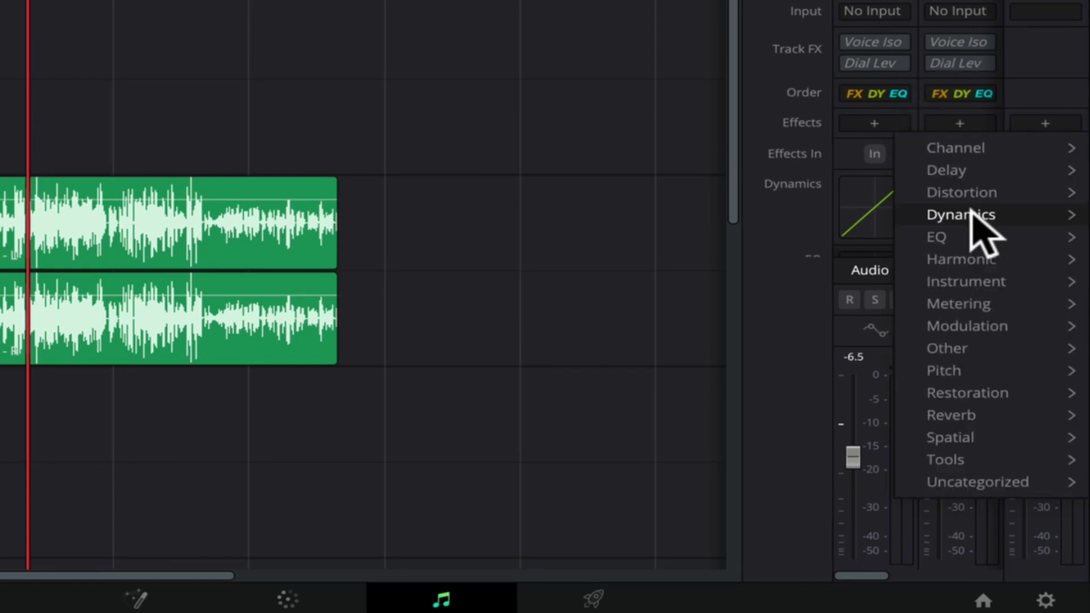
{"action": "mouse_move", "coordinate": [1003, 319]}
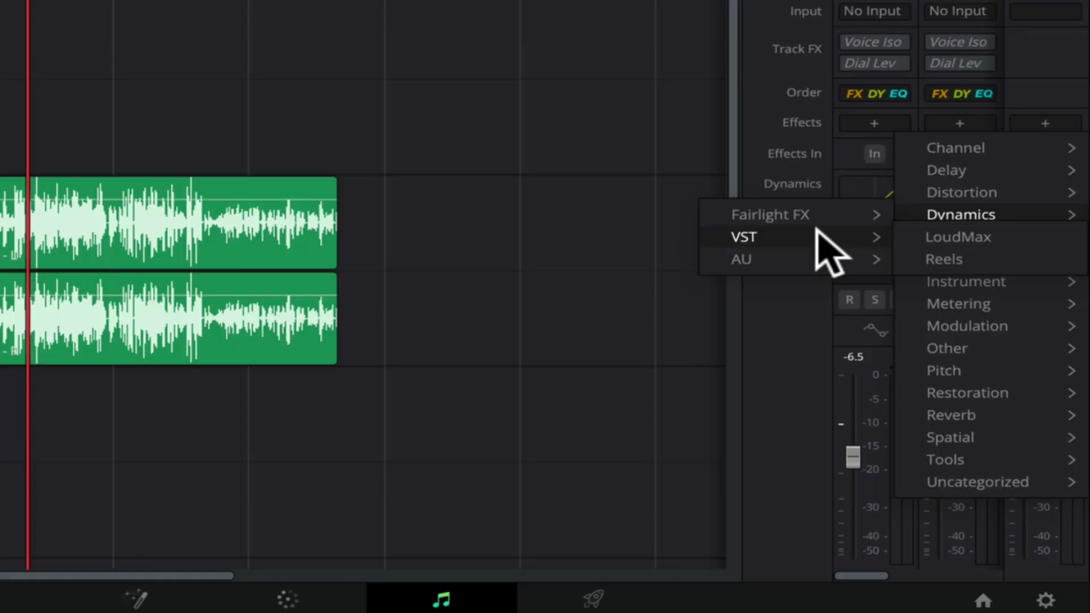
{"action": "left_click", "coordinate": [942, 237]}
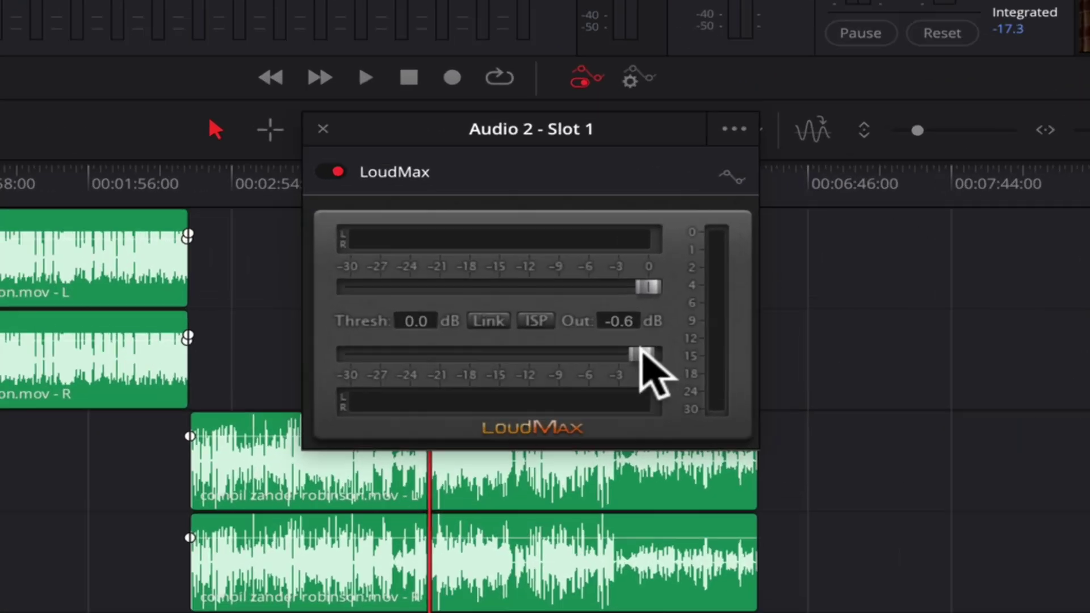
{"action": "left_click_drag", "start_coordinate": [642, 354], "coordinate": [637, 351]}
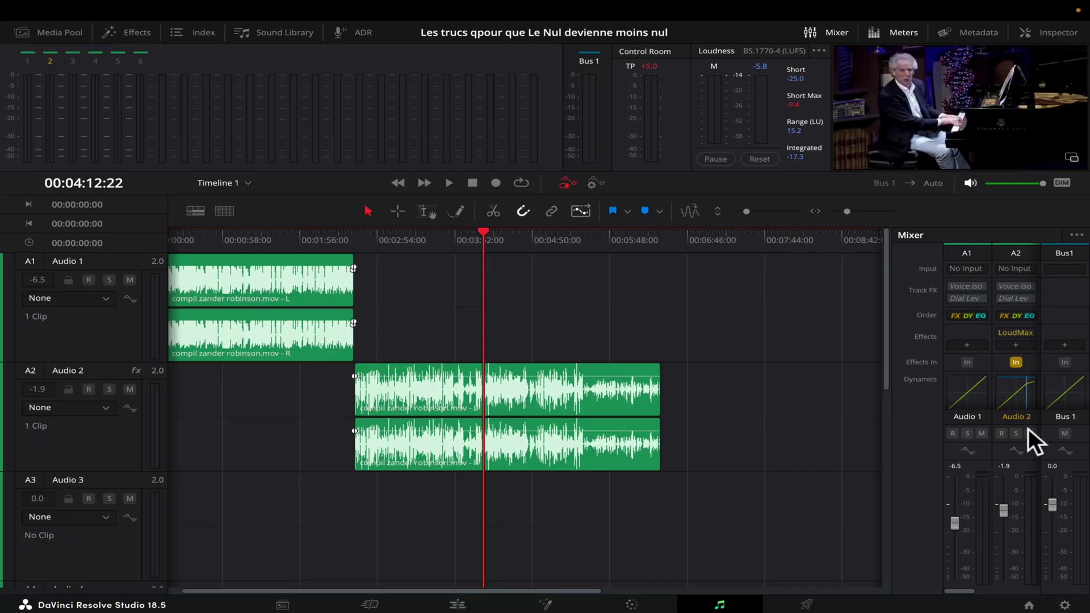
Disable the built-in limiter in the Audio 2 track's Dynamics settings and close the Dynamics window
{"action": "left_click", "coordinate": [1016, 398]}
{"action": "left_click", "coordinate": [698, 347]}
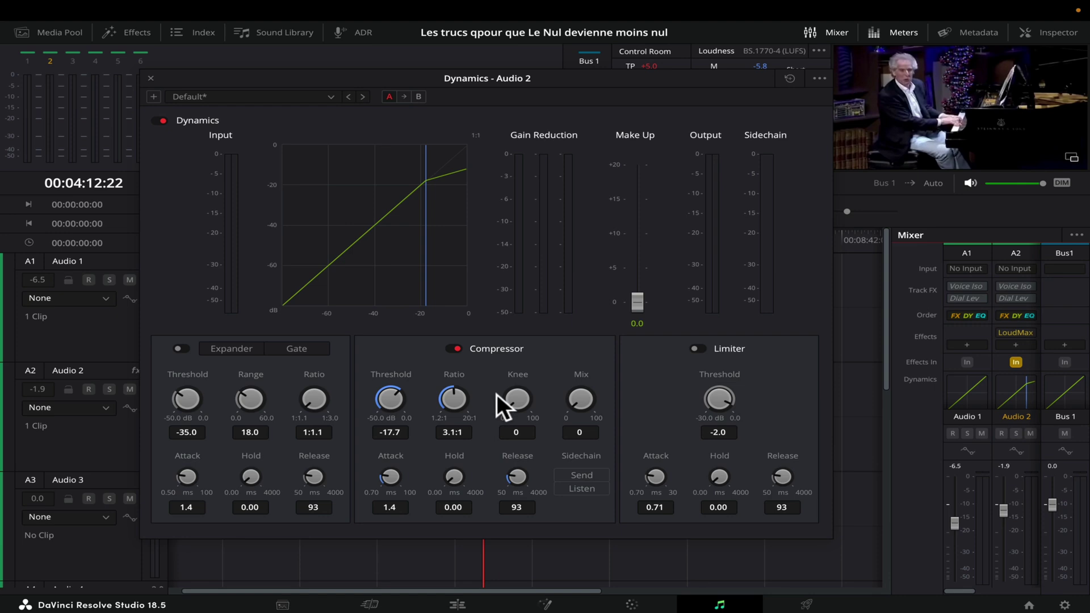
{"action": "left_click", "coordinate": [149, 77]}
Move the playhead back into the Audio 1 clip, to about 00:01:31
{"action": "mouse_move", "coordinate": [1021, 332]}
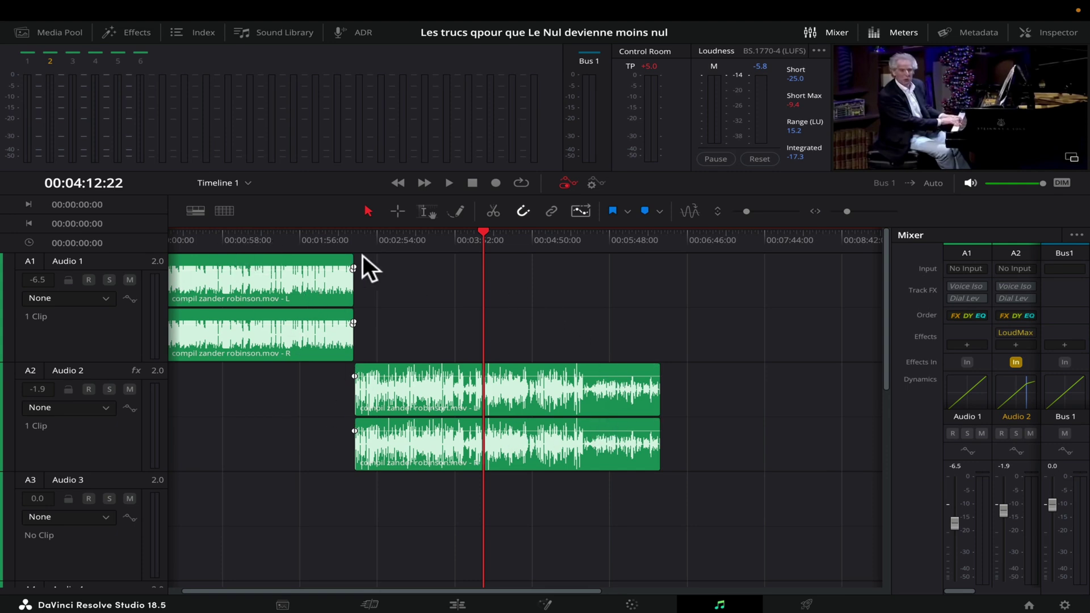
{"action": "left_click", "coordinate": [267, 237]}
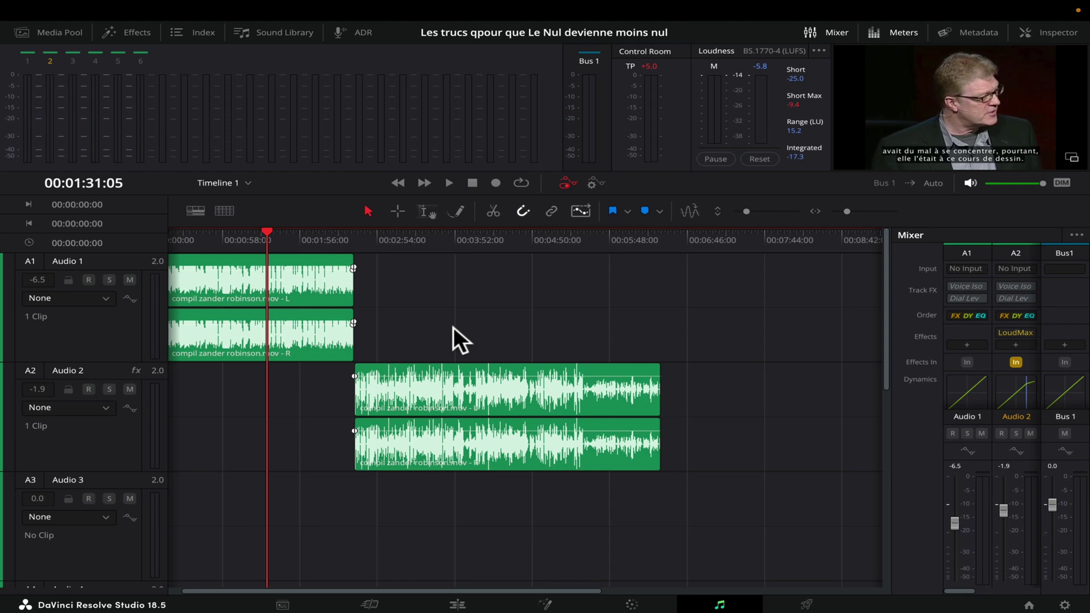